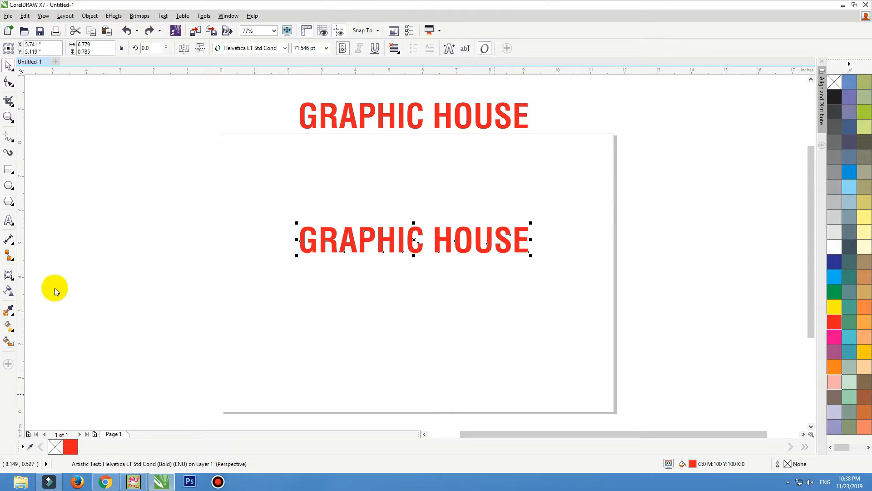
Nudge the lower GRAPHIC HOUSE text down and fill it blue-grey (C:40 M:20 Y:0 K:40)
drag(417, 248, 415, 265)
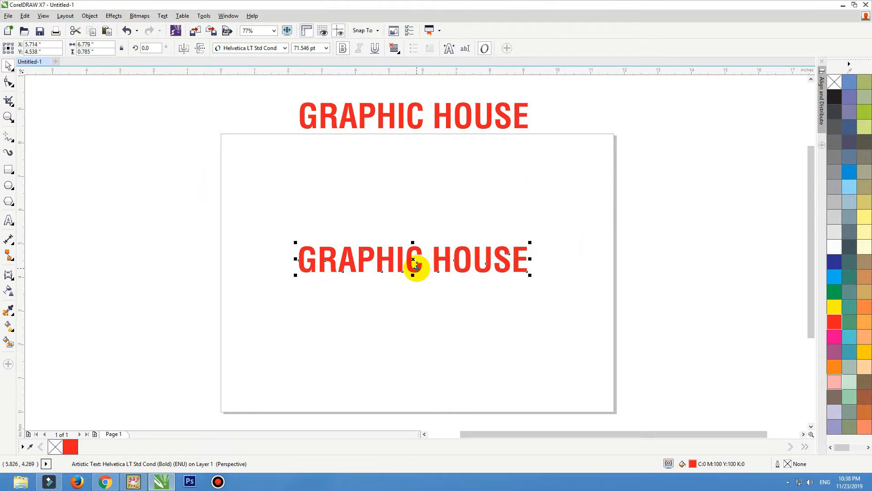
click(849, 156)
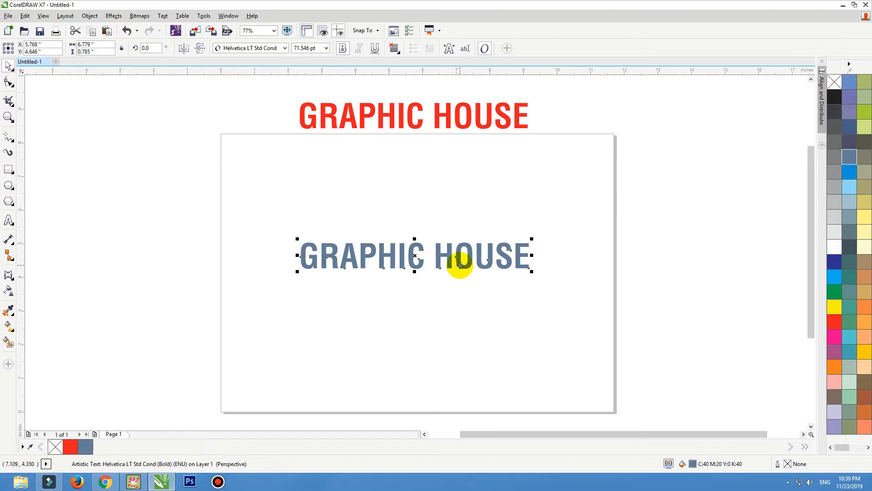
Apply an envelope to the blue-grey text, dragging its middle nodes so the centre letters stretch taller
click(467, 201)
click(393, 266)
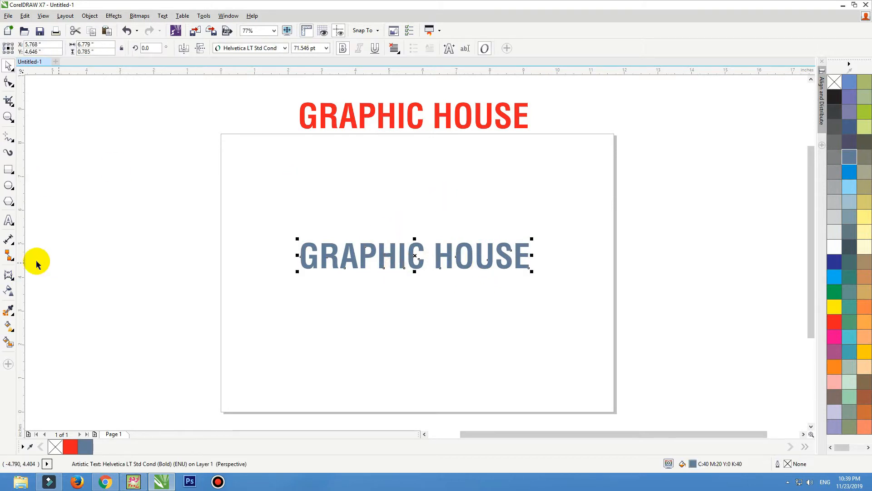
click(15, 282)
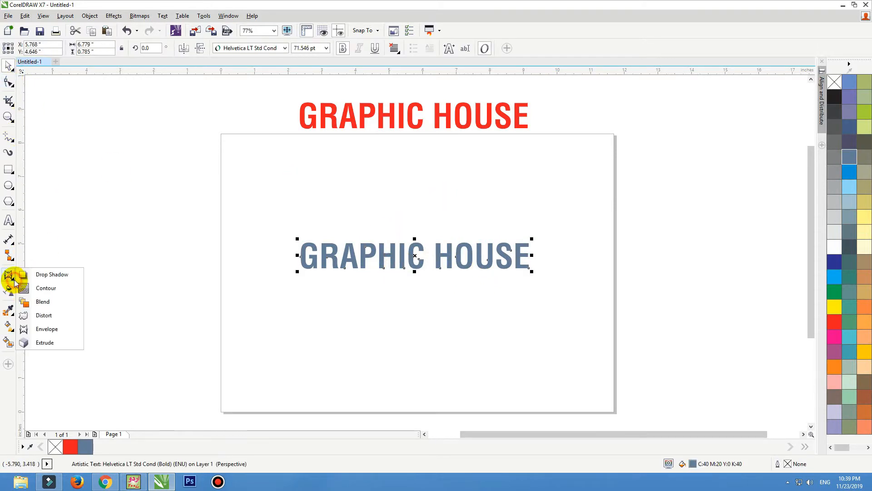
click(64, 329)
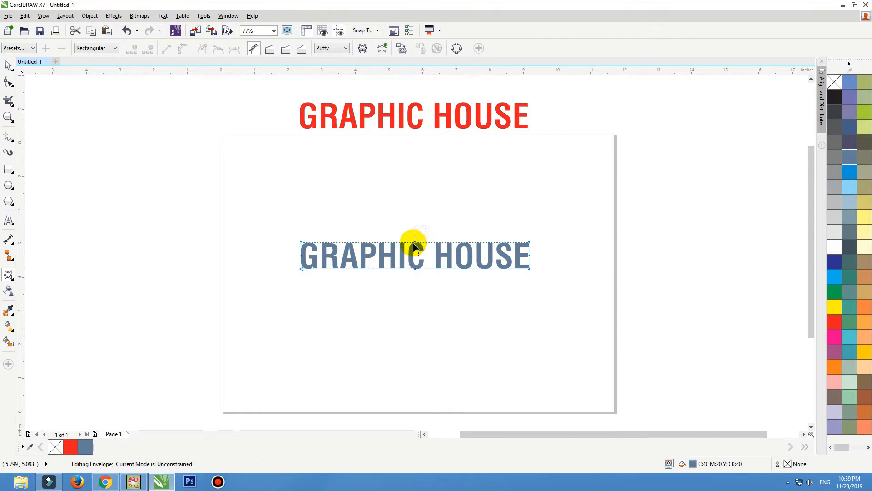
drag(406, 251, 414, 218)
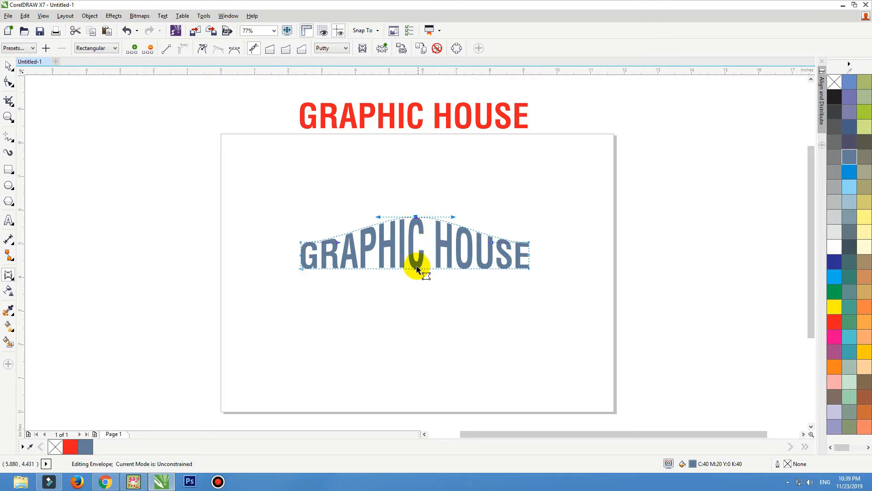
drag(415, 270, 415, 243)
mouse_move(415, 287)
mouse_down()
mouse_move(415, 238)
mouse_move(415, 280)
mouse_up()
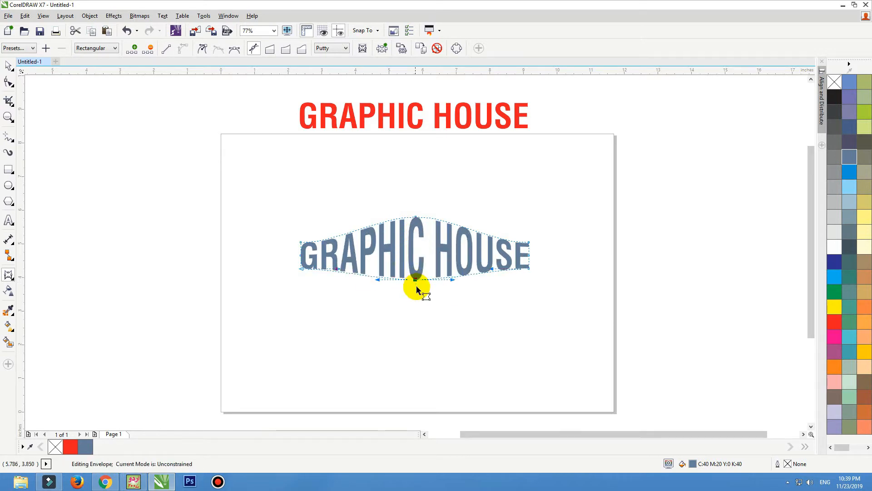
key(F2)
drag(580, 178, 270, 317)
Try lowering the enveloped text and flattening its top arch, undoing the move
key(space)
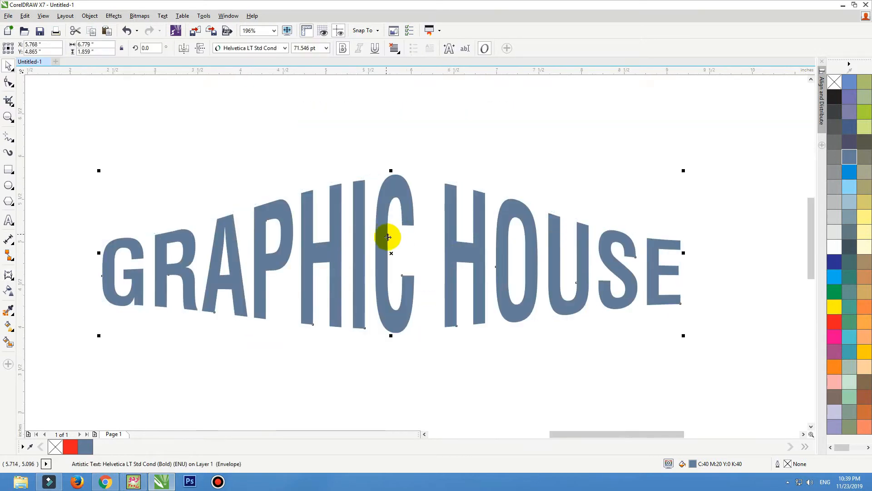
scroll(389, 195, down, 2)
drag(387, 163, 387, 167)
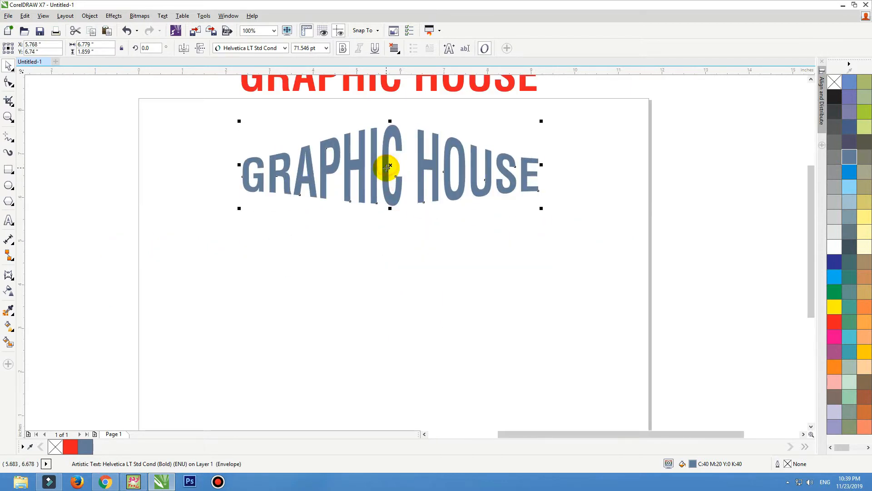
key(space)
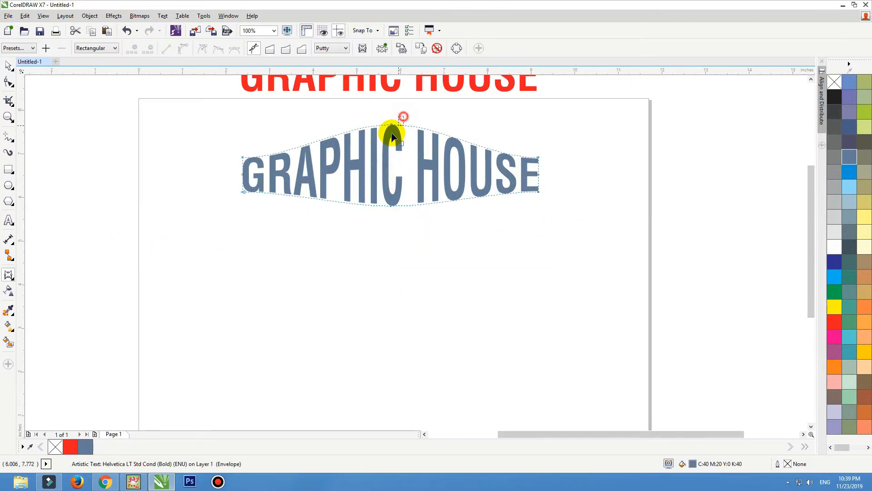
drag(391, 125, 393, 237)
key(space)
key(ctrl+z)
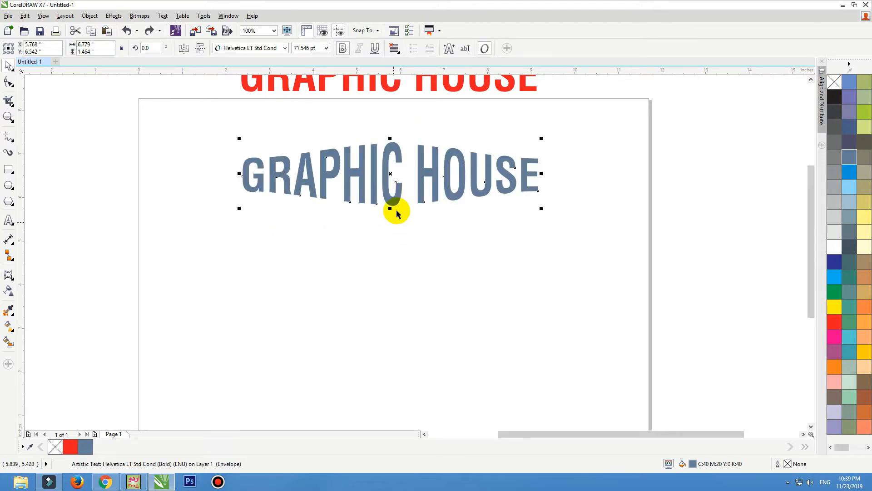
Drop a copy below, delete its middle envelope nodes, and bend both edges into an upward arc
drag(388, 192, 391, 277)
right_click(392, 277)
double_click(392, 277)
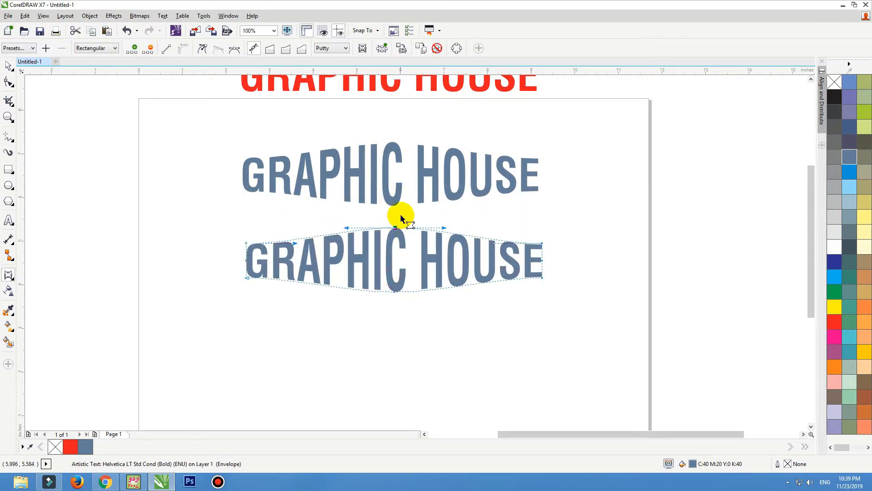
drag(405, 217, 378, 323)
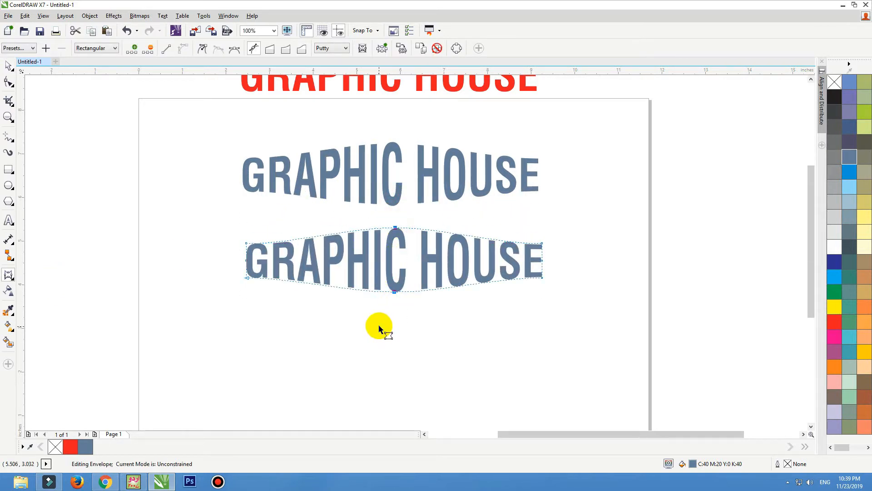
key(Delete)
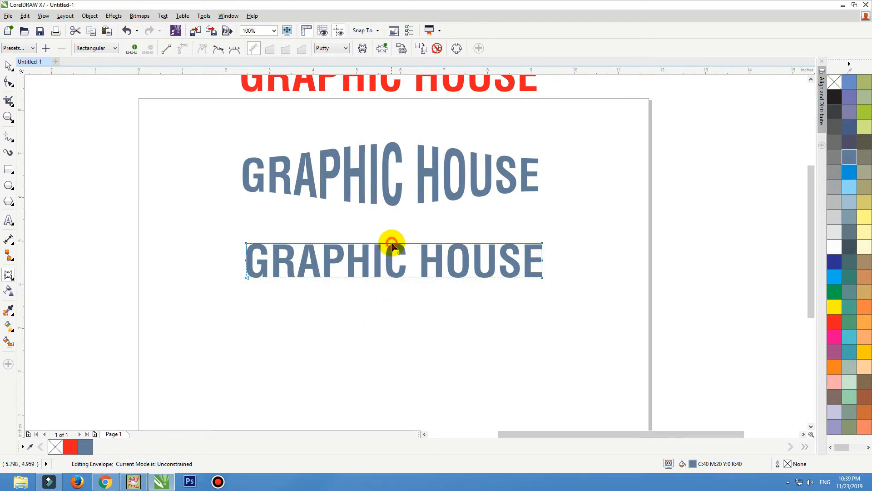
drag(392, 246, 395, 227)
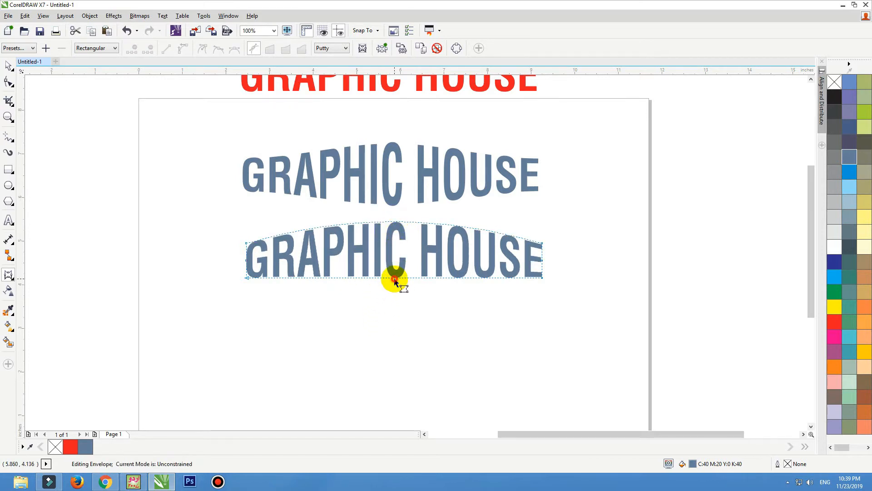
drag(393, 278, 393, 252)
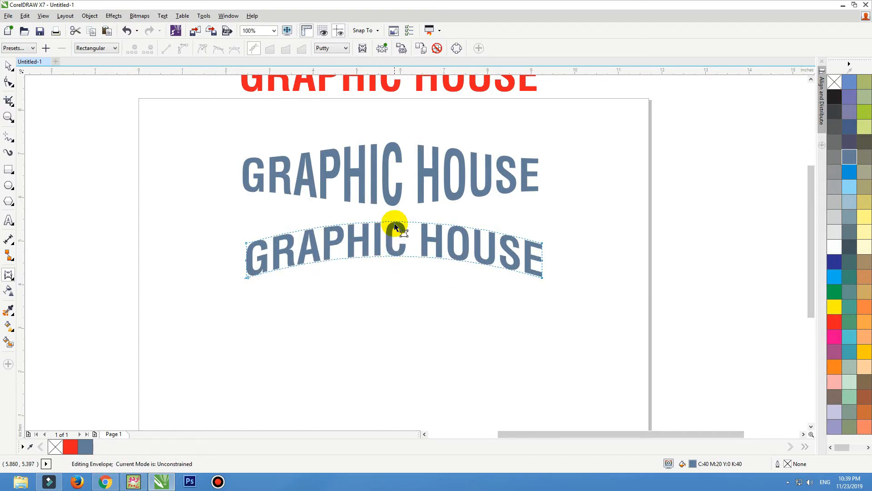
key(space)
drag(392, 237, 351, 308)
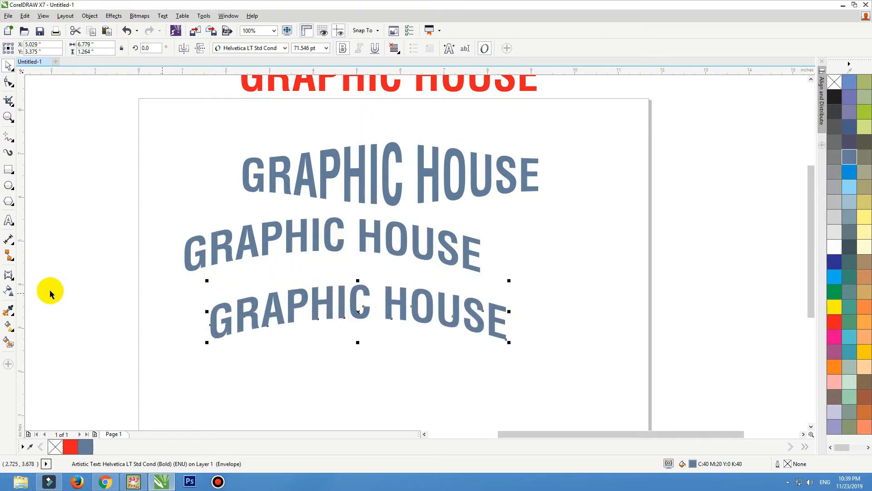
Smooth the bottom copy's envelope nodes and bulge its top and bottom edges outward
click(8, 275)
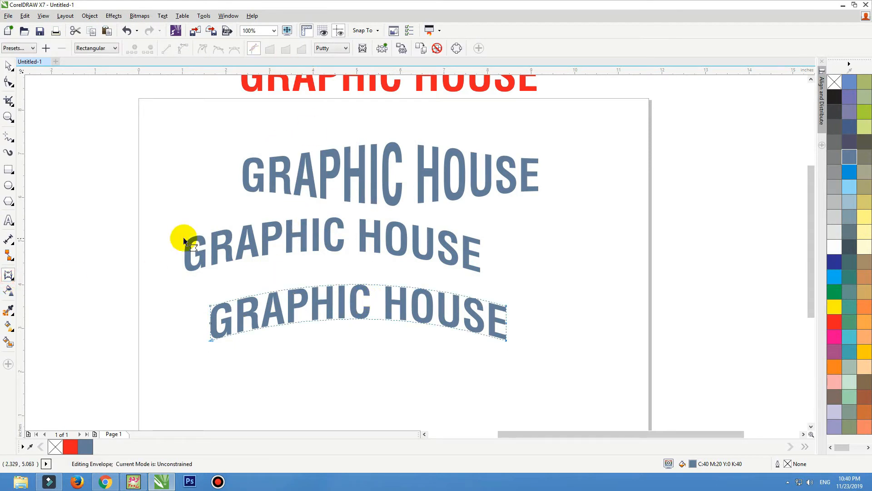
drag(184, 241, 555, 413)
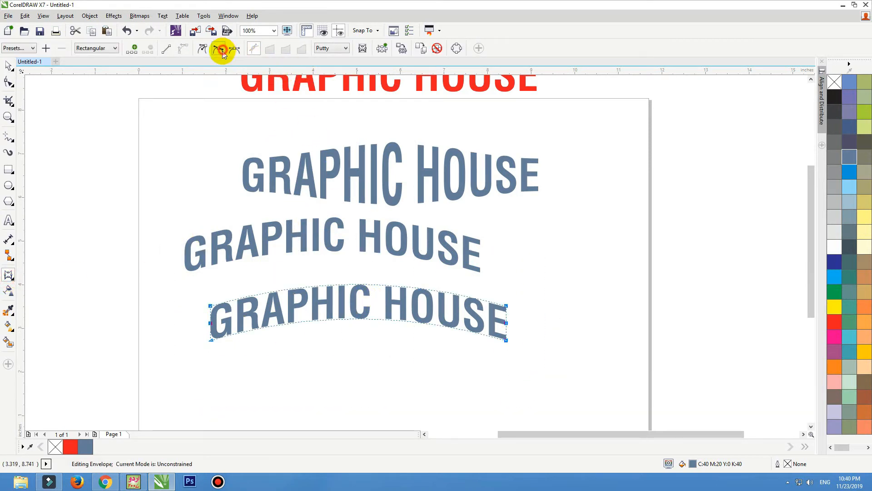
click(222, 51)
mouse_move(314, 286)
mouse_down()
mouse_move(308, 267)
mouse_move(337, 306)
mouse_move(318, 274)
mouse_up()
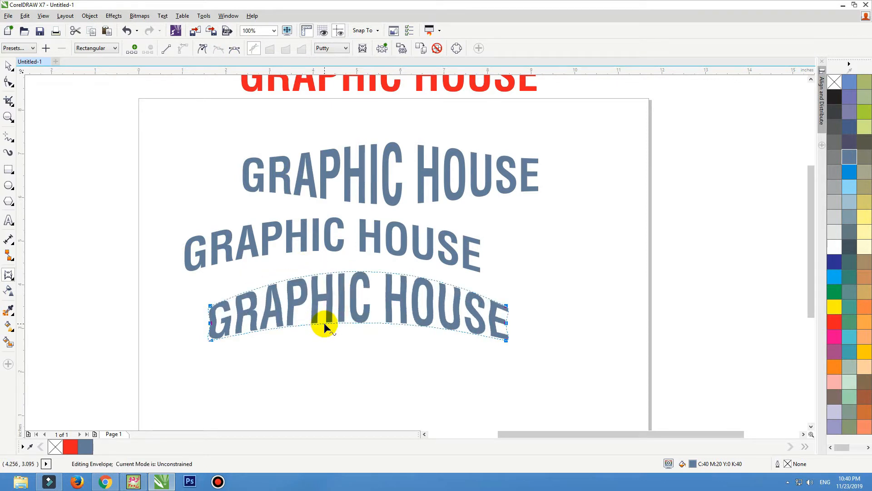
drag(323, 322, 335, 358)
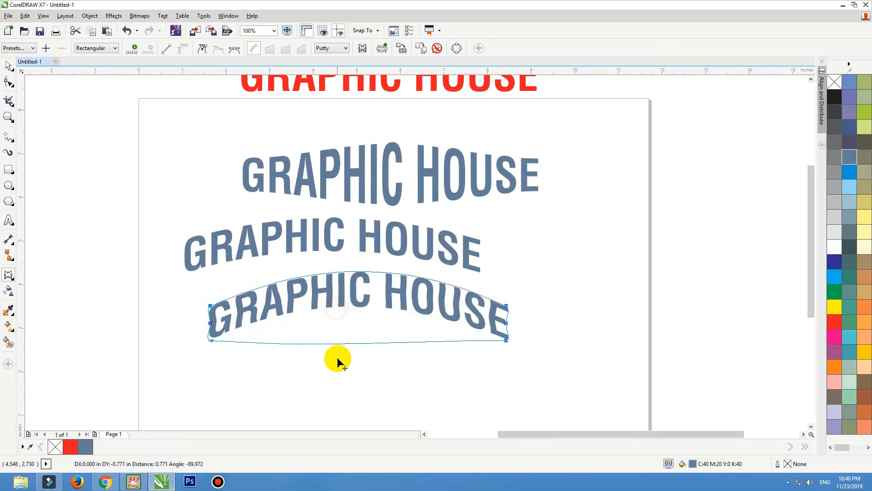
Move the bulging bottom text to the right and zoom in on the lower page
key(space)
key(Escape)
mouse_move(352, 325)
mouse_down()
mouse_move(358, 347)
mouse_move(423, 335)
mouse_move(415, 329)
mouse_up()
key(F3)
key(F2)
mouse_move(567, 185)
mouse_down()
mouse_move(558, 200)
mouse_move(218, 356)
mouse_up()
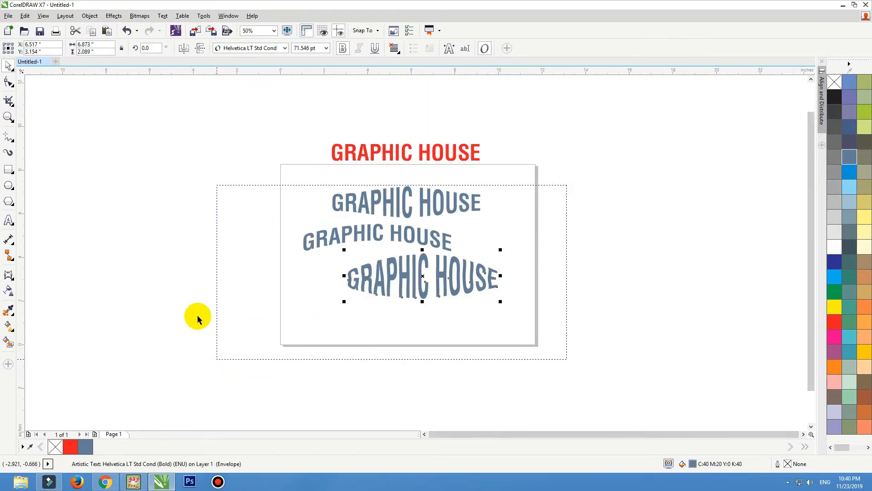
click(8, 169)
Draw a rectangle below the texts, shift the bottom text right, and envelope-arch the rectangle upward
mouse_move(240, 296)
mouse_down()
mouse_move(505, 364)
mouse_move(526, 379)
mouse_up()
click(519, 255)
drag(634, 247, 699, 226)
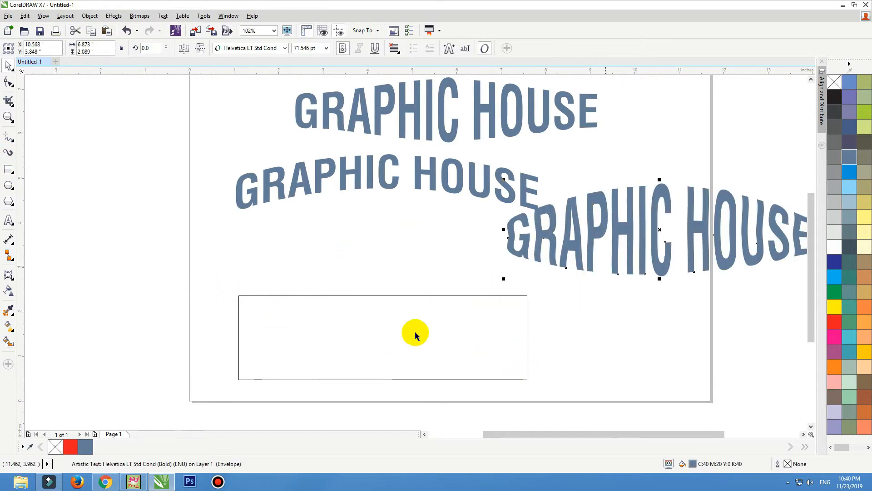
click(396, 337)
click(9, 275)
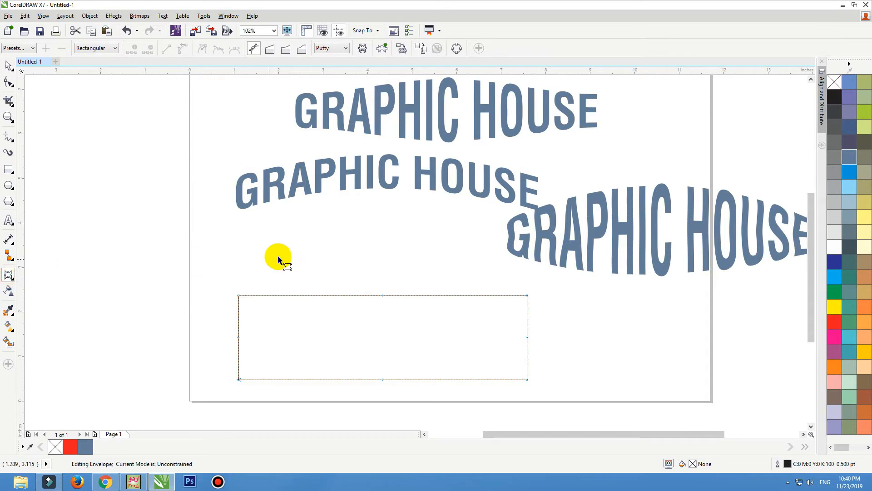
drag(301, 275, 443, 403)
drag(383, 294, 382, 253)
Reframe the view on the whole drawing and nudge the right-hand text down slightly
scroll(202, 334, down, 1)
key(F2)
drag(135, 213, 478, 378)
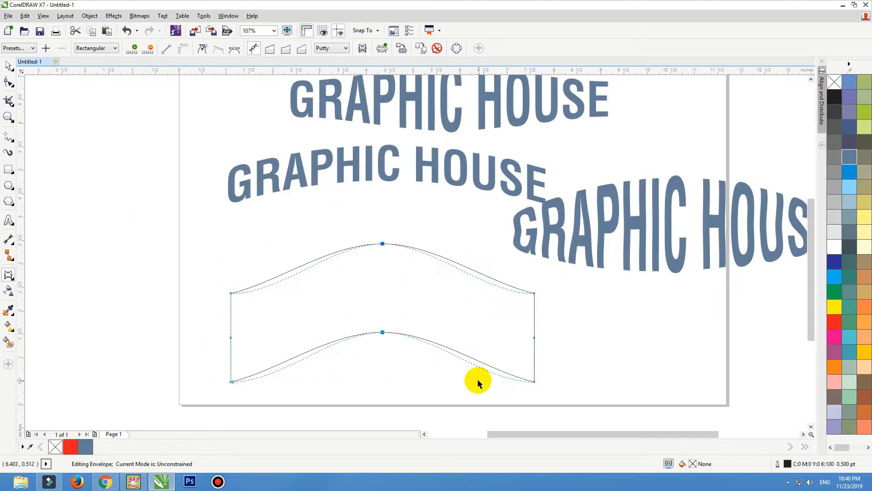
key(space)
click(591, 293)
scroll(352, 236, down, 1)
key(F2)
mouse_move(304, 134)
mouse_down()
mouse_move(584, 327)
mouse_move(635, 349)
mouse_up()
drag(562, 298, 564, 311)
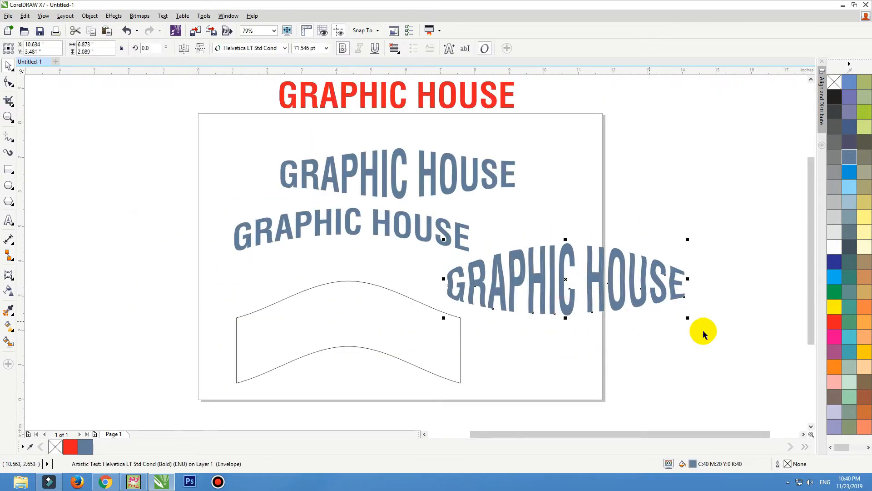
Scale the three texts down and move them up, then shrink the wavy shape to 82.3%
drag(704, 331, 250, 143)
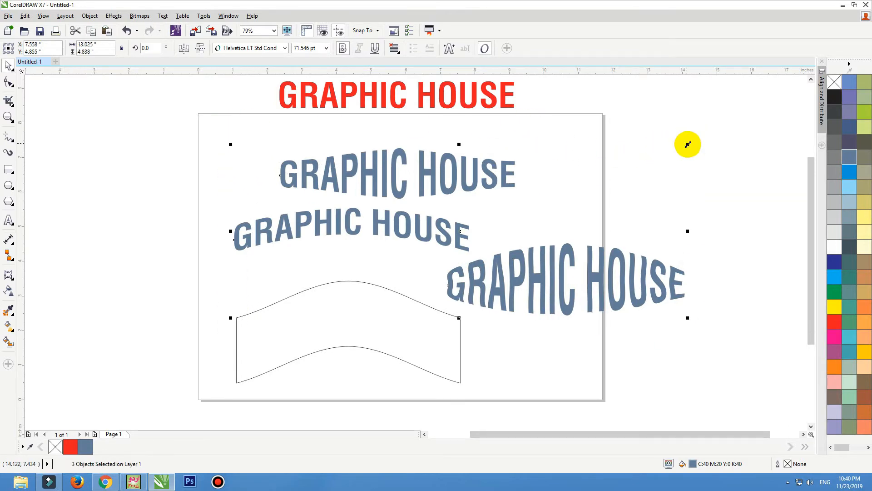
drag(687, 144, 560, 191)
drag(463, 276, 458, 226)
drag(407, 327, 379, 310)
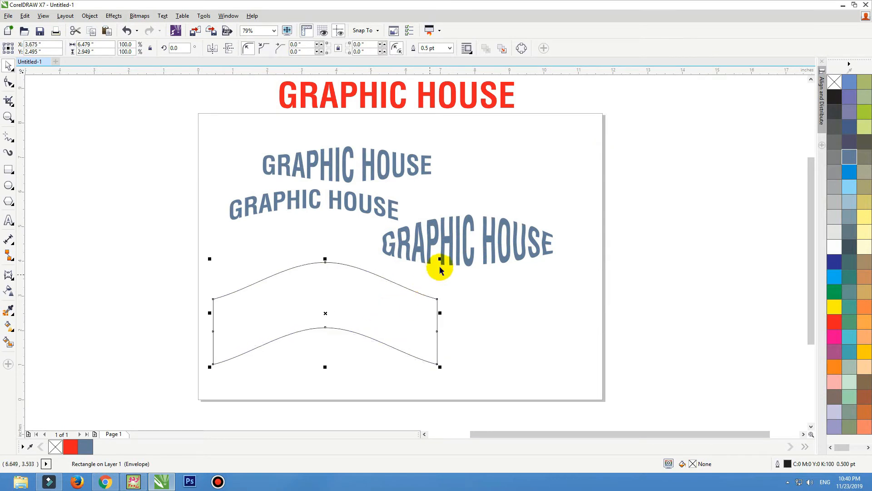
drag(440, 259, 401, 260)
Place a copy of the shape to the right, remove its middle nodes, and arch both edges upward
drag(342, 317, 351, 290)
drag(331, 289, 525, 323)
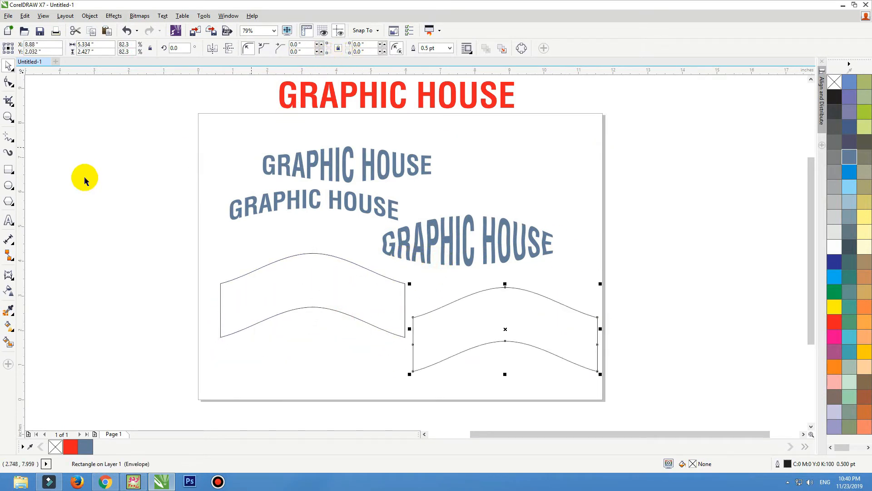
click(9, 275)
drag(520, 262, 475, 383)
key(Delete)
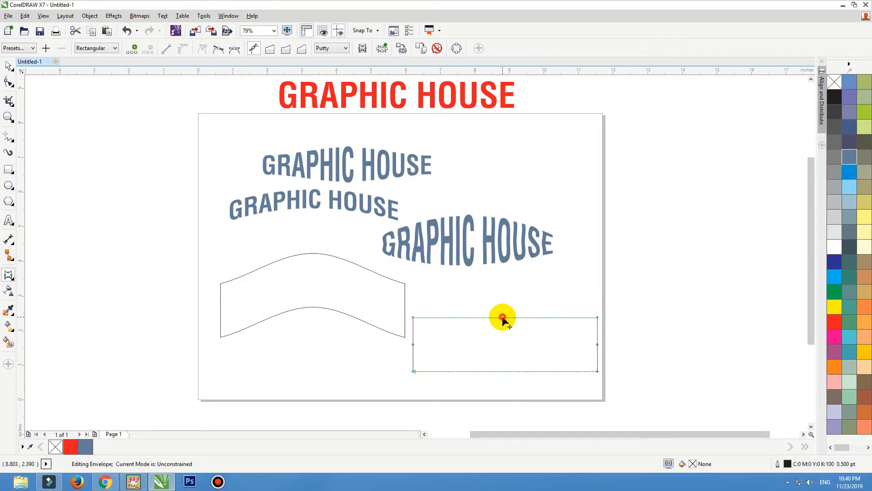
drag(503, 317, 503, 287)
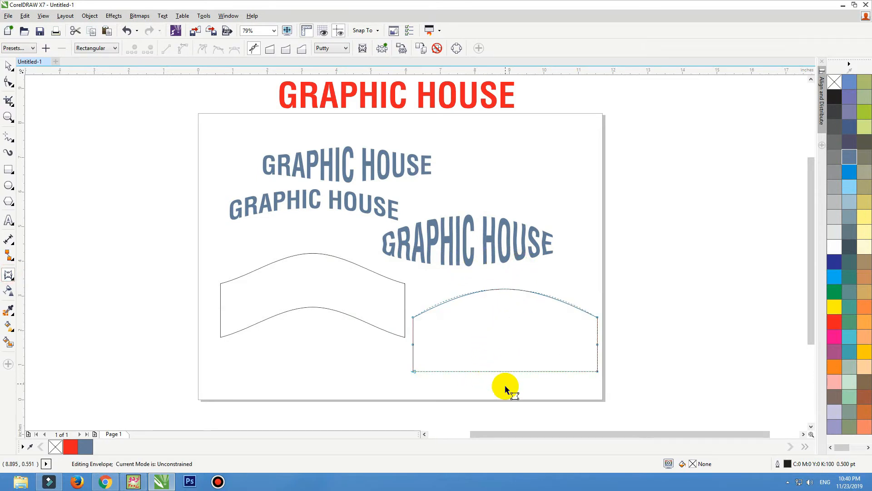
drag(508, 371, 509, 330)
key(space)
click(496, 361)
click(331, 302)
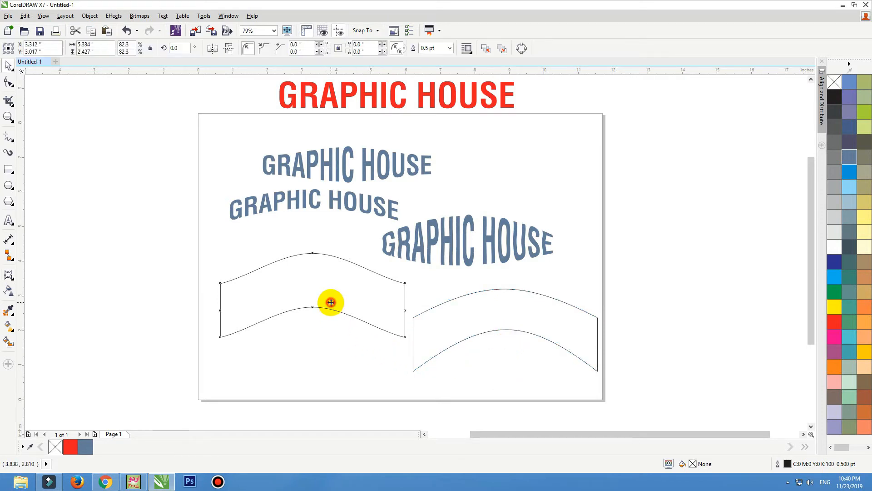
Pull the left shape's bottom corners down and raise its top middle into a tall arch
key(space)
drag(221, 341, 226, 378)
drag(405, 337, 401, 380)
drag(313, 263, 314, 221)
key(space)
drag(335, 262, 331, 266)
Align the two stacked GRAPHIC HOUSE texts and centre them on the left arch
drag(471, 262, 477, 268)
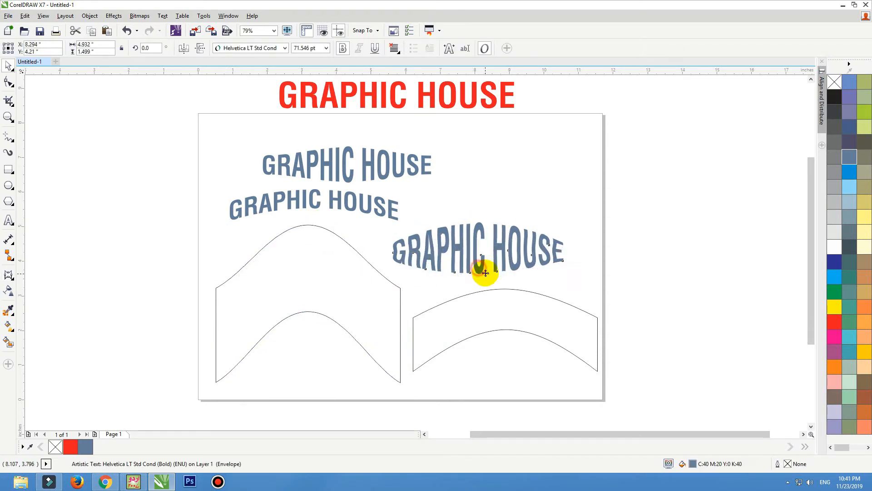
drag(361, 207, 329, 200)
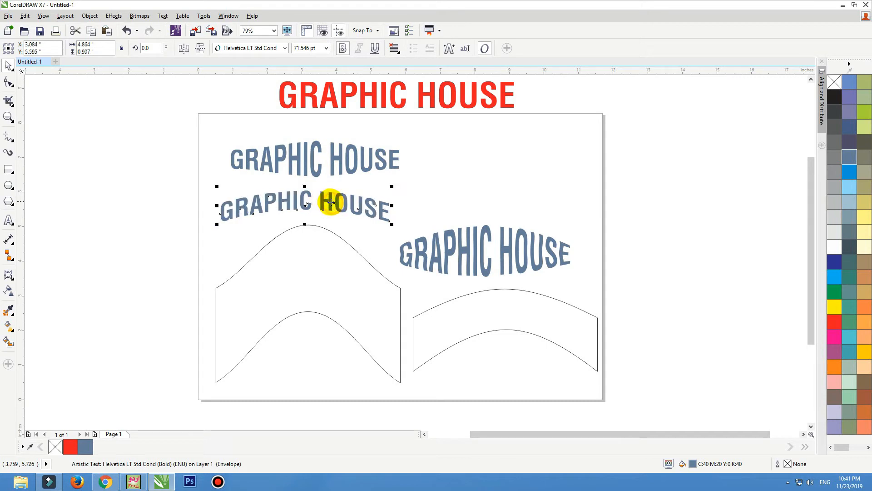
click(331, 166)
shift+click(328, 200)
key(c)
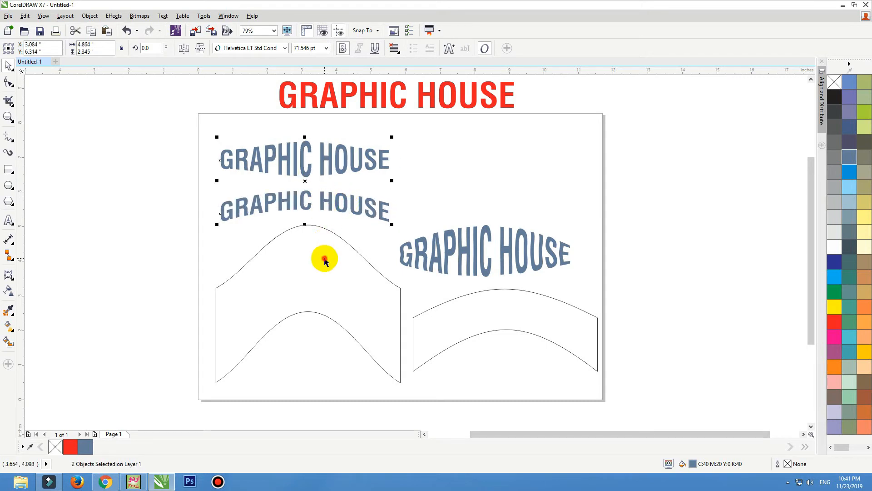
shift+click(325, 258)
key(c)
Reposition the right-hand text and centre it over the right arch shape
drag(479, 255, 492, 262)
drag(482, 267, 495, 271)
shift+click(494, 295)
key(c)
click(635, 274)
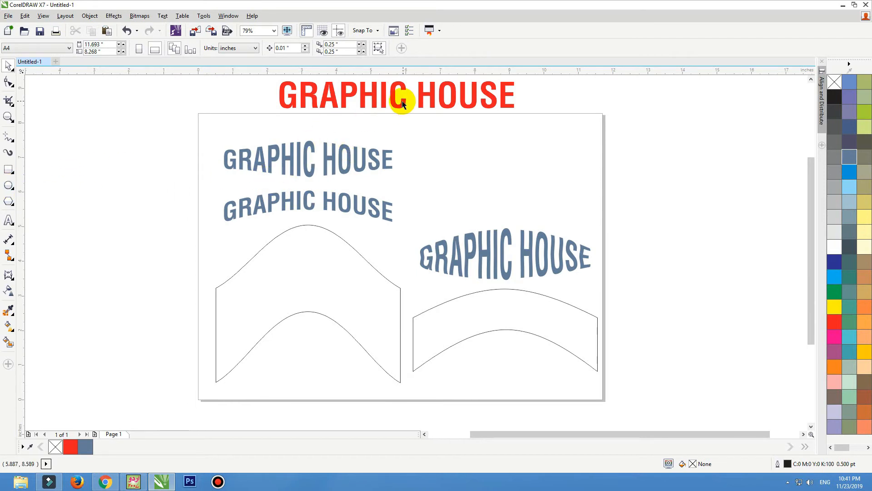
Drag a red title copy onto the page and add a perspective enlarging its left end
drag(399, 103, 563, 191)
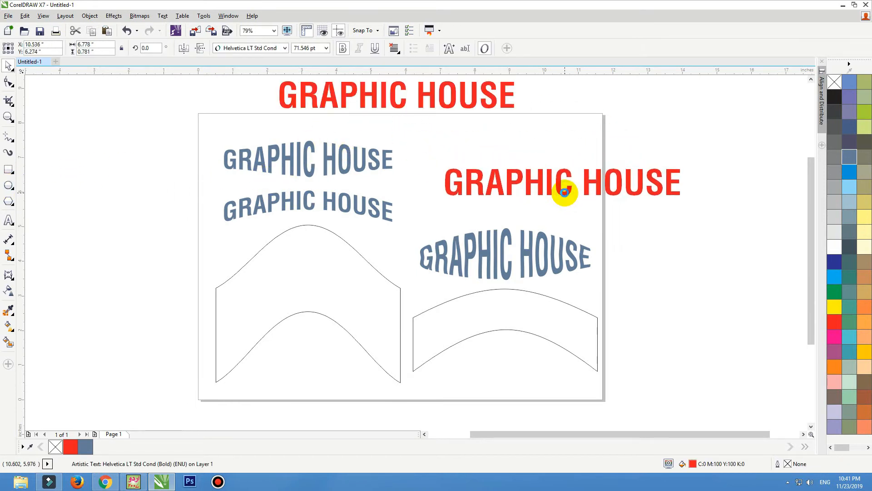
click(122, 19)
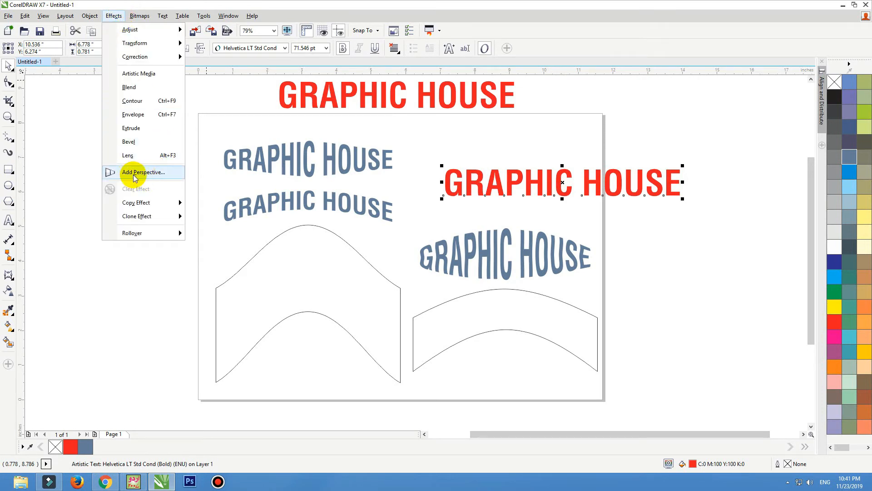
click(152, 177)
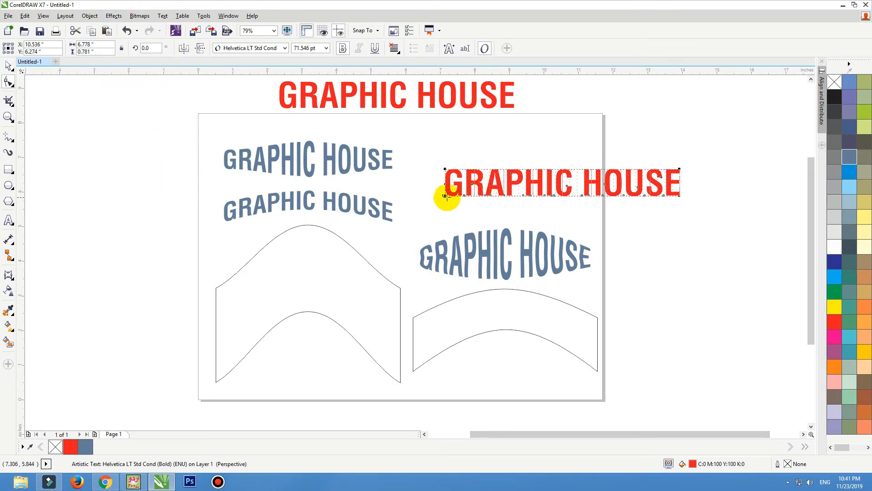
drag(444, 196, 445, 220)
drag(445, 169, 444, 154)
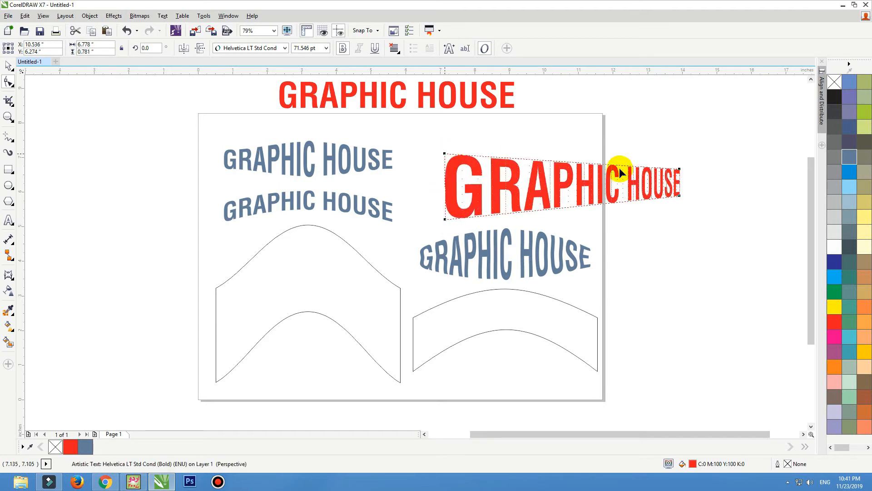
drag(680, 195, 699, 165)
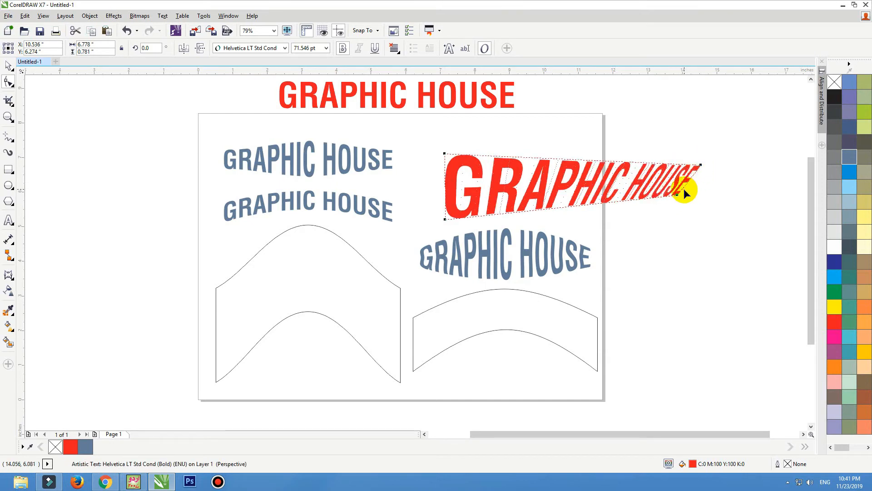
key(ctrl+z)
drag(680, 195, 680, 196)
Drag another copy of the red perspective text toward the bottom of the page
key(space)
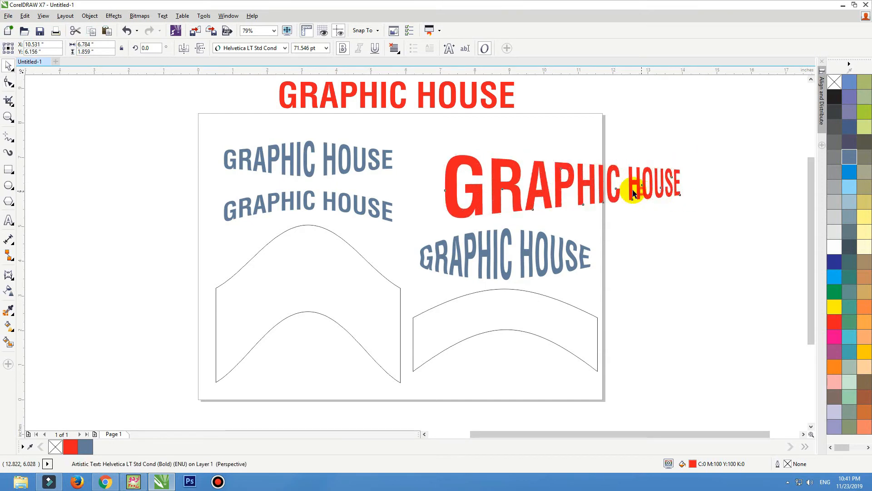
key(Escape)
drag(609, 193, 415, 404)
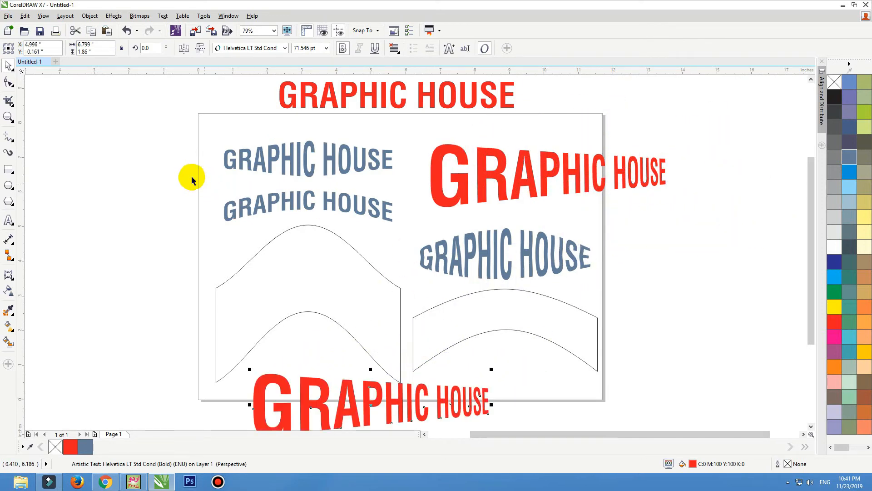
Drop the copy at the page bottom, set the page size to 20 inches, and raise the top title
click(190, 177)
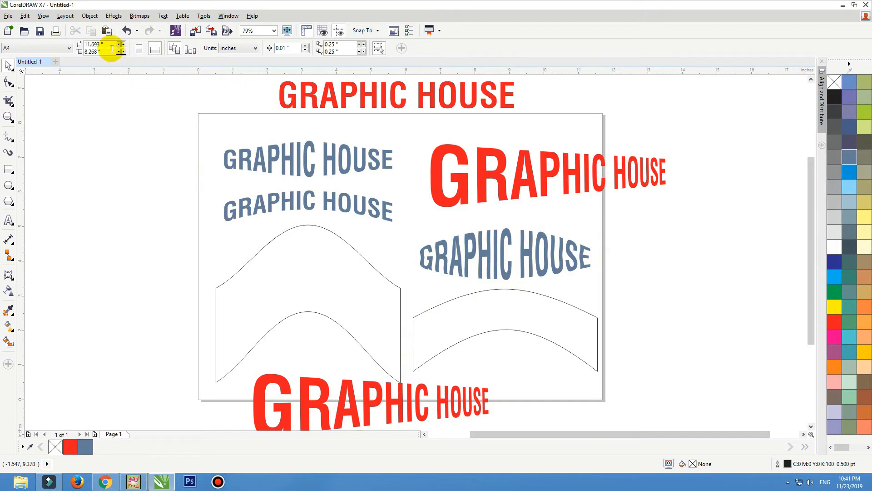
click(87, 44)
text(20)
key(Return)
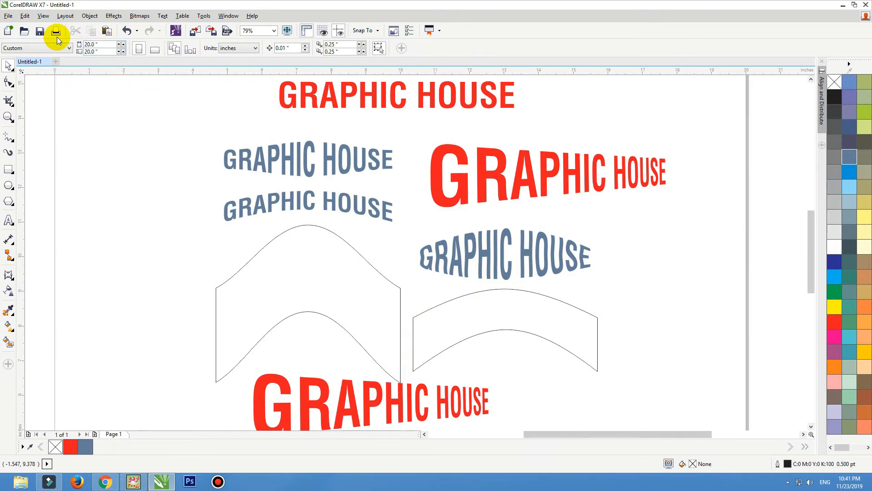
drag(342, 156, 340, 114)
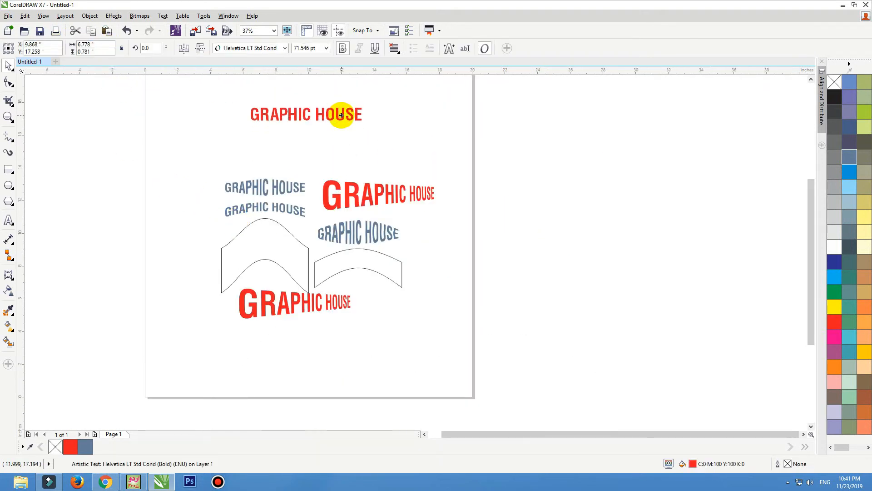
click(440, 146)
key(F2)
drag(526, 150, 148, 361)
Give the bottom red text a flat perspective receding to the right, then shift it right
drag(368, 334, 313, 361)
click(114, 16)
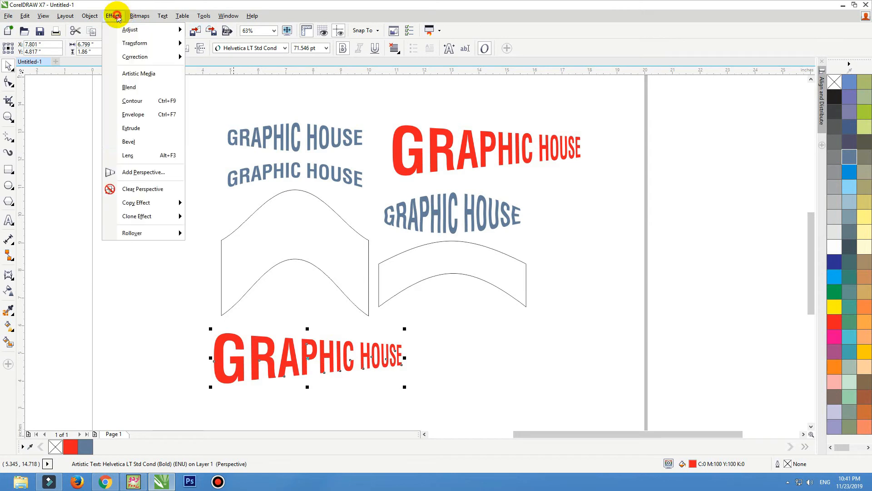
click(152, 175)
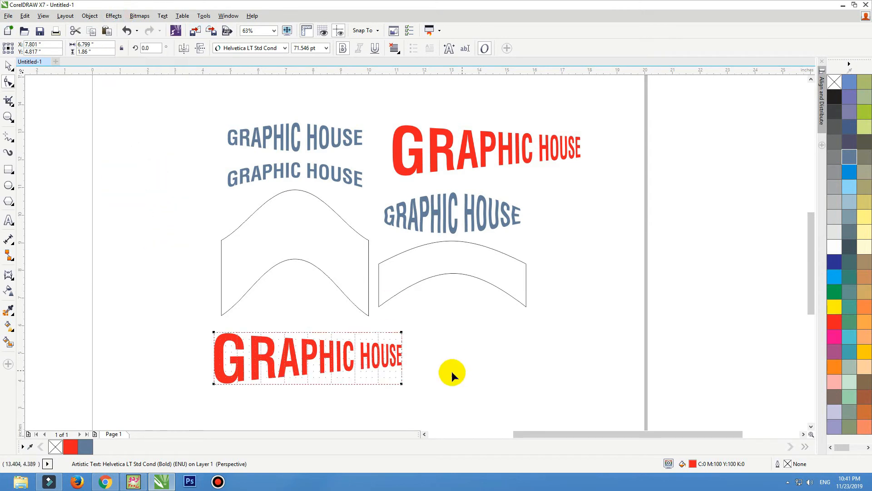
drag(401, 384, 451, 350)
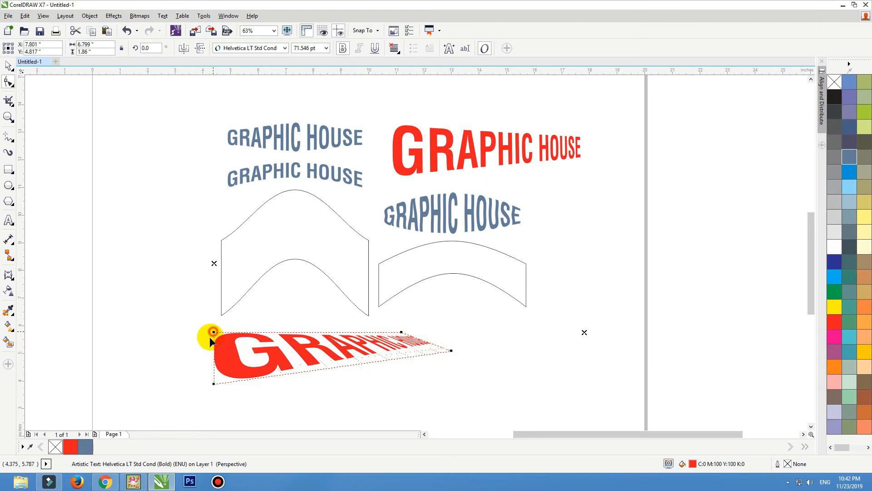
drag(214, 332, 205, 371)
key(space)
drag(332, 359, 355, 351)
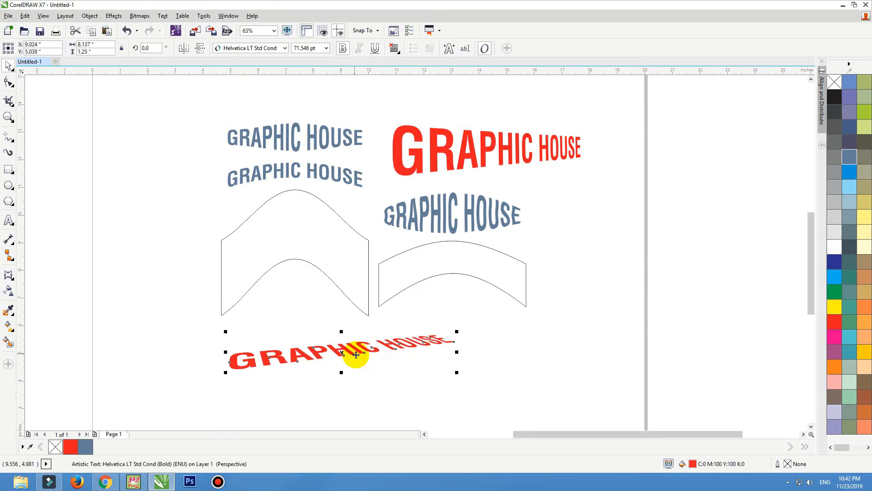
click(103, 349)
key(F3)
key(F2)
mouse_move(230, 181)
mouse_down()
mouse_move(426, 282)
mouse_move(492, 390)
mouse_up()
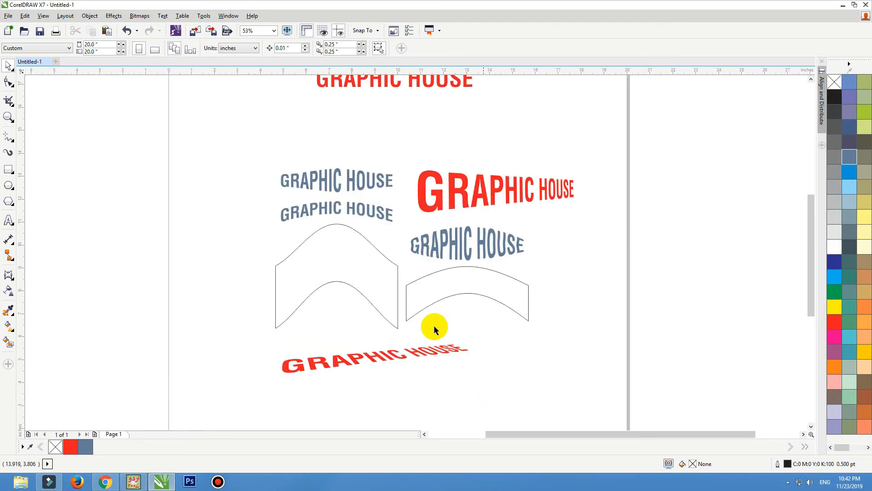
drag(311, 370, 311, 370)
click(113, 16)
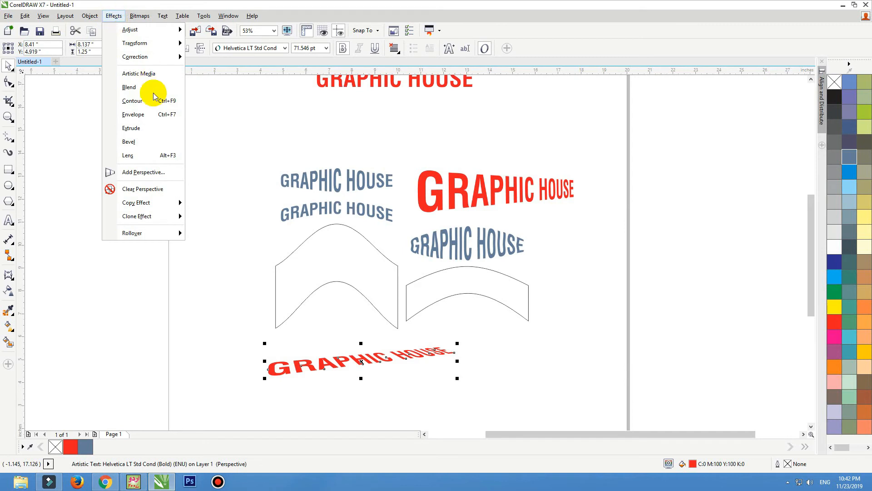
click(323, 362)
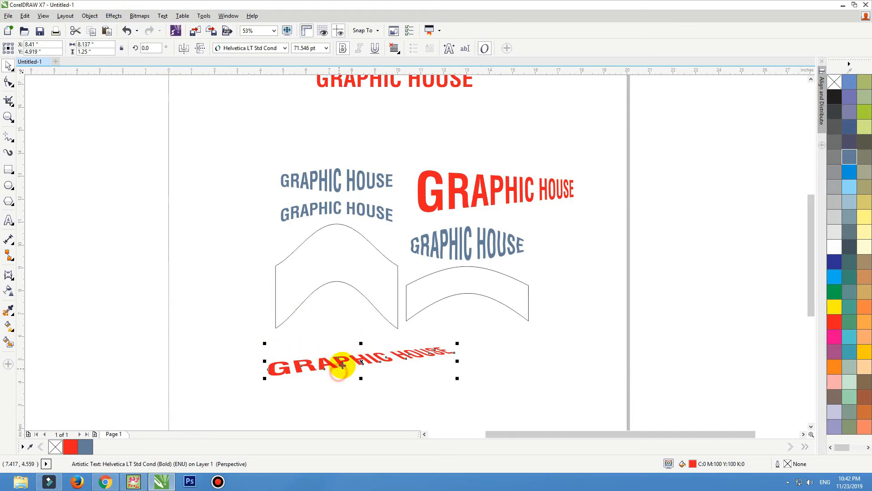
drag(341, 360, 332, 354)
drag(517, 186, 430, 388)
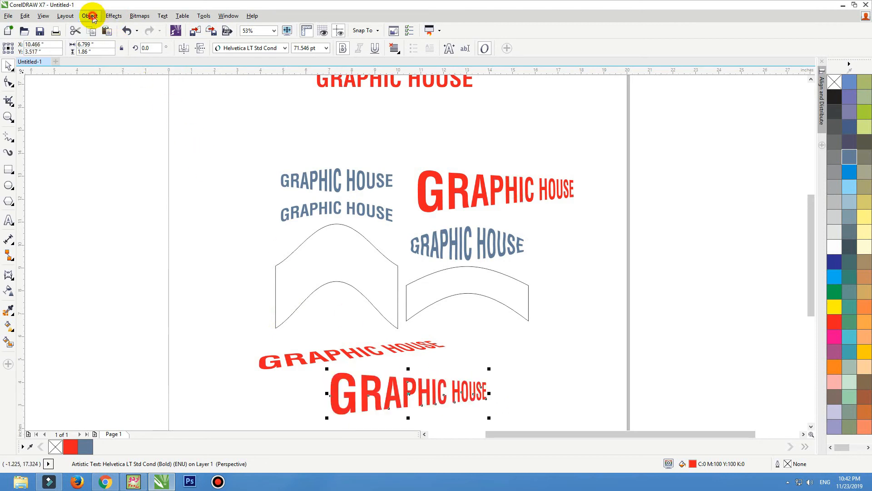
click(89, 15)
click(114, 15)
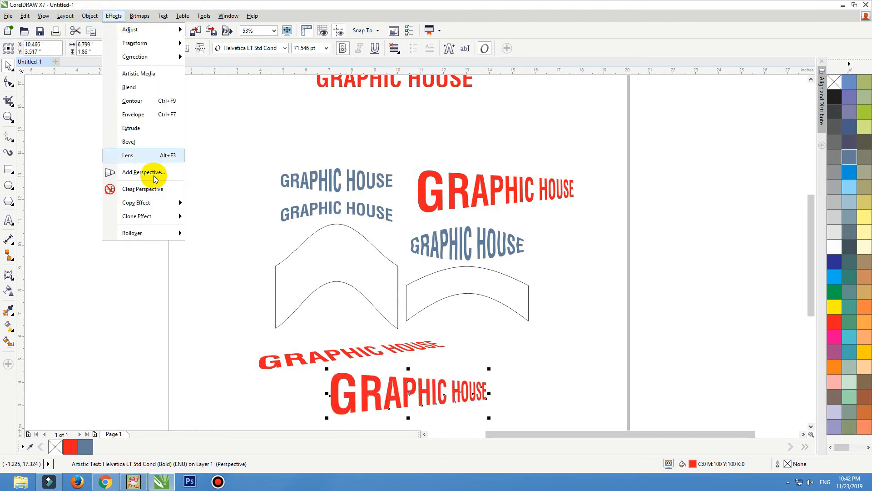
click(144, 172)
drag(486, 372, 466, 359)
drag(330, 414, 468, 410)
key(Delete)
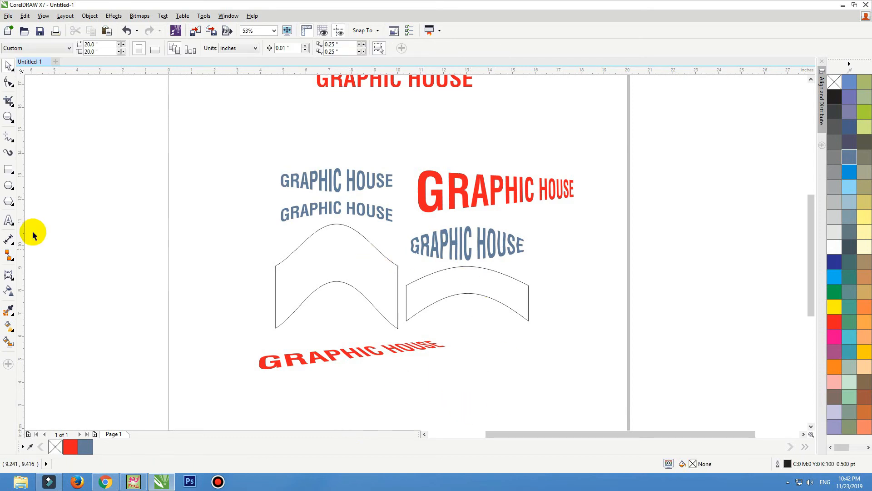
Draw a rectangle below the red text and round its corners slightly more
click(8, 169)
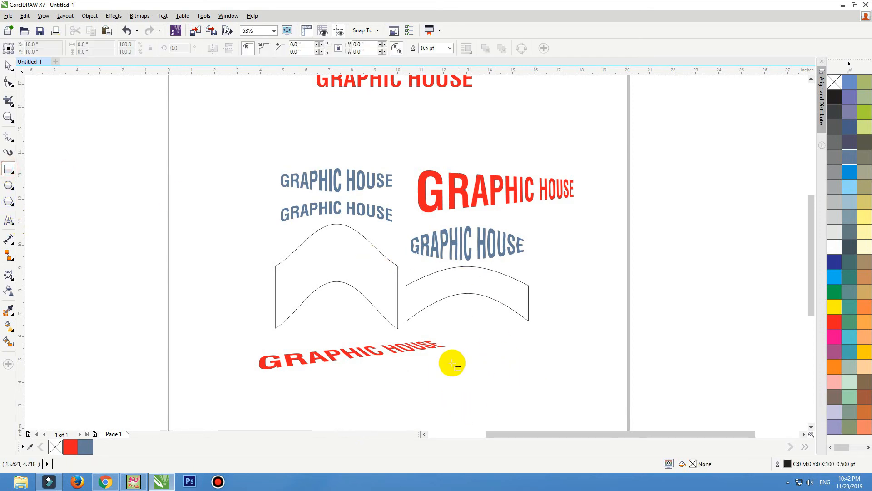
drag(452, 363, 567, 415)
drag(635, 336, 341, 473)
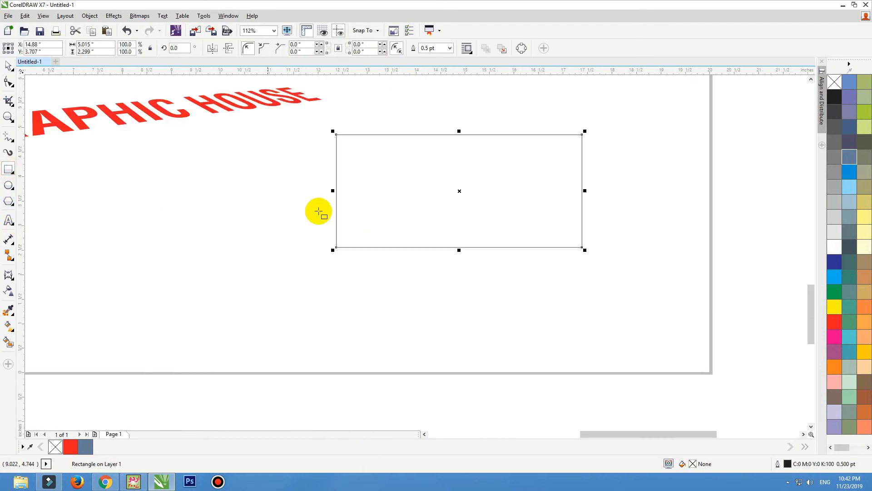
click(320, 45)
Add perspective to the rectangle, pulling its bottom-left corner out and bottom-right corner in
click(114, 15)
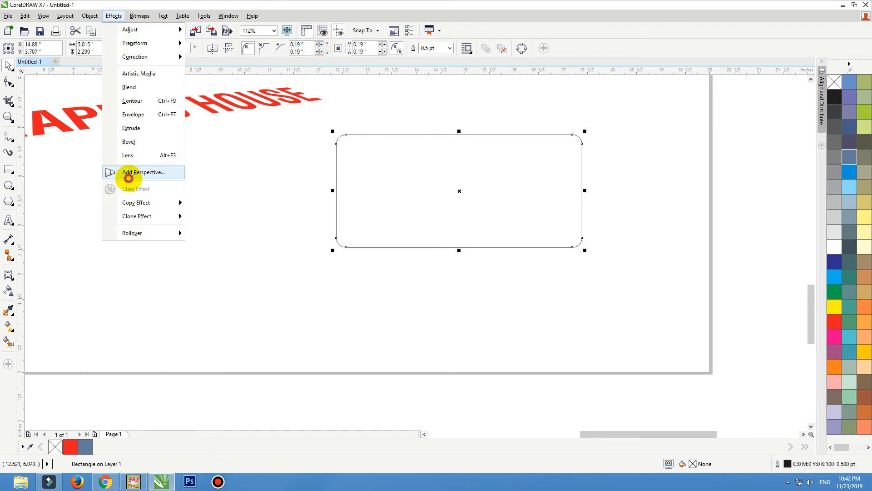
click(127, 171)
drag(336, 249, 342, 293)
drag(583, 248, 573, 240)
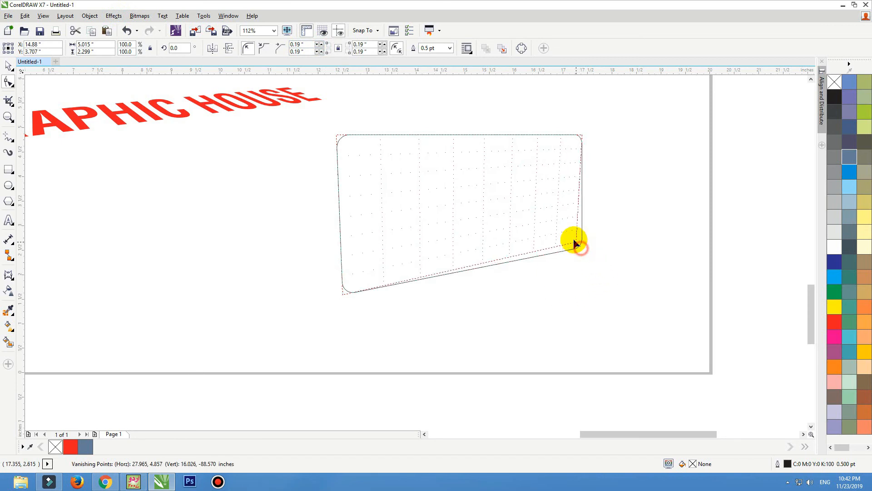
Fill the skewed rectangle blue, remove its outline, and nudge it slightly
click(850, 177)
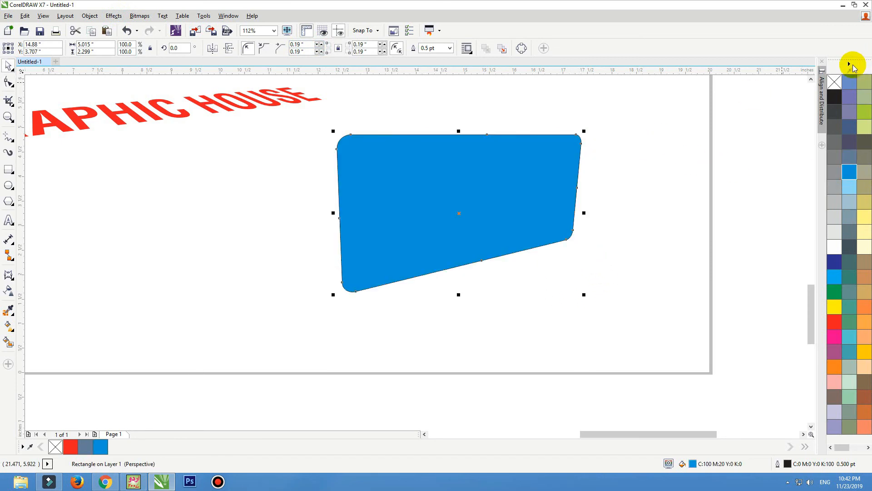
right_click(834, 82)
click(475, 181)
mouse_move(475, 180)
mouse_down()
mouse_move(468, 177)
mouse_move(474, 183)
mouse_up()
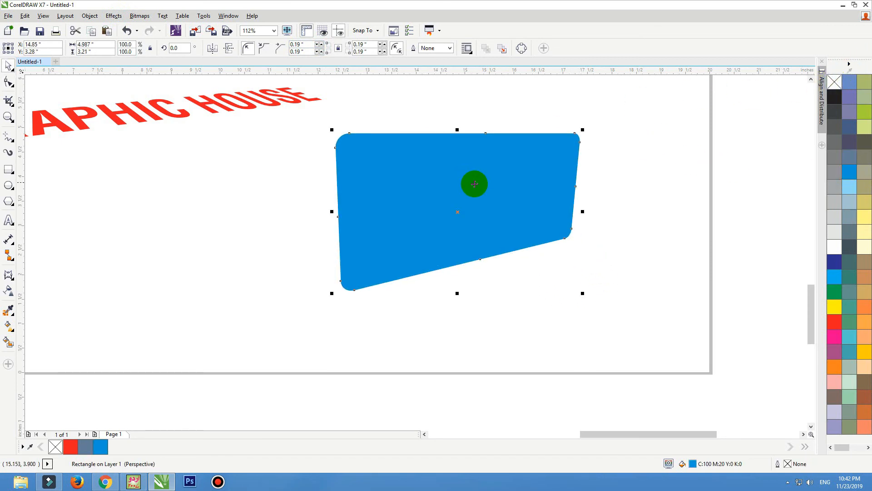
Reapply a perspective grid to the blue shape and shift one corner slightly left
click(114, 15)
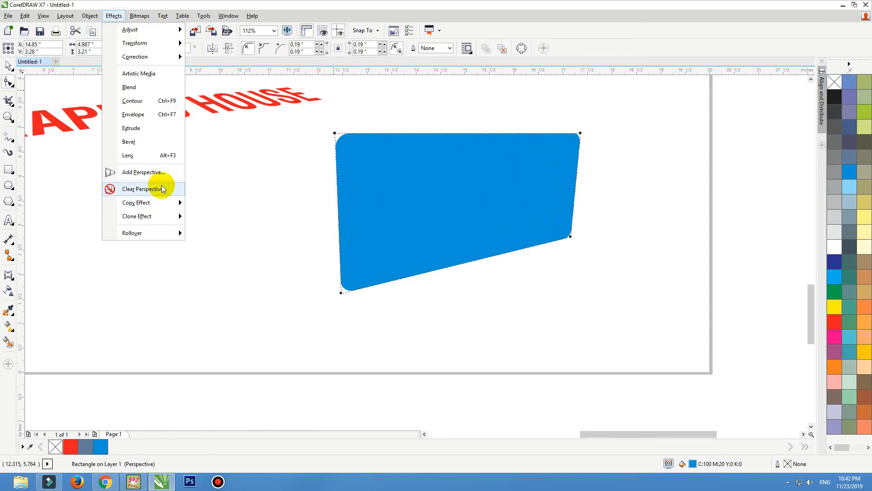
click(165, 175)
drag(580, 133, 574, 133)
scroll(604, 282, down, 2)
Drop a copy of the blue shape to its left
key(space)
drag(552, 244, 425, 258)
right_click(422, 258)
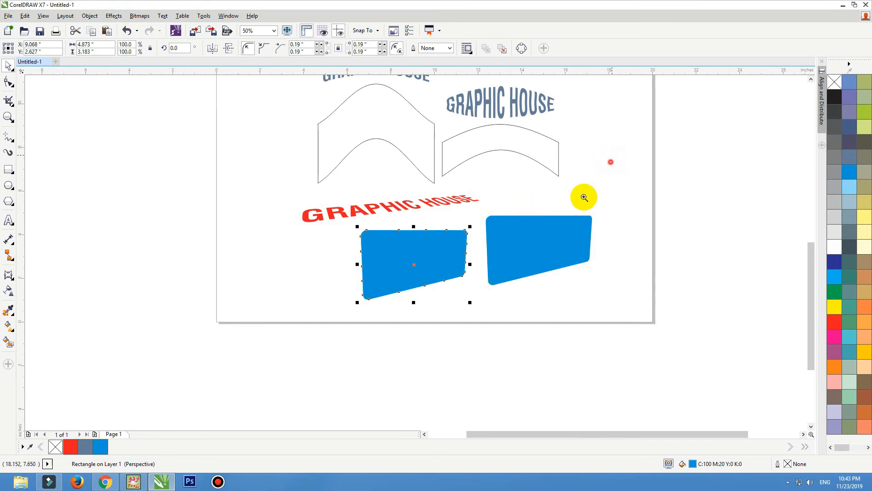
scroll(582, 194, up, 3)
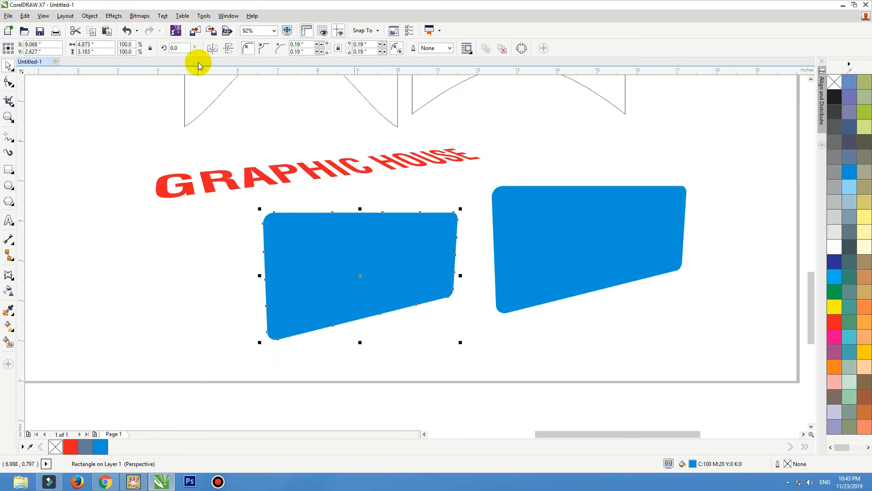
Skew the copy into a sharply leaning wedge with perspective, then fit the view to all objects
click(111, 16)
click(131, 171)
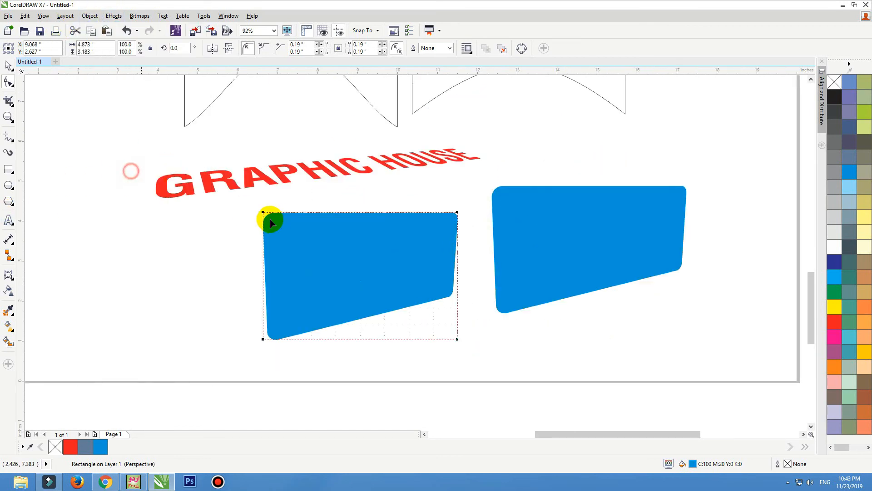
drag(264, 216, 202, 248)
drag(303, 195, 330, 190)
drag(330, 190, 331, 201)
key(space)
click(249, 263)
scroll(354, 277, down, 2)
key(F4)
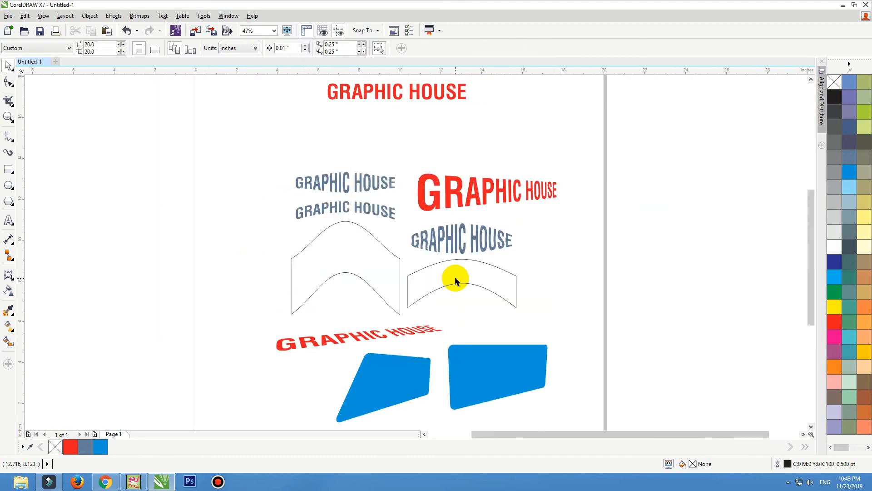
Marquee-select all nine distorted objects and fill them black
click(456, 280)
drag(611, 148, 204, 432)
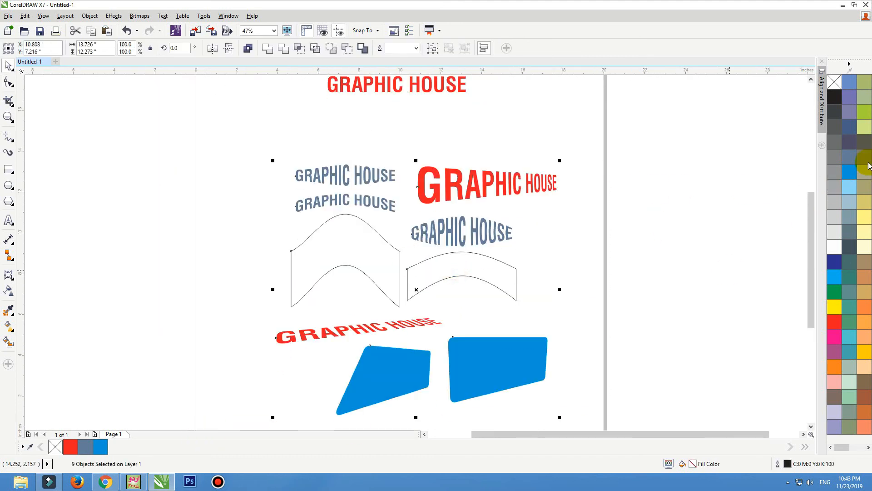
click(838, 103)
Reposition the arched text, arc, and lower shapes, centering the two lower shapes on each other
click(392, 327)
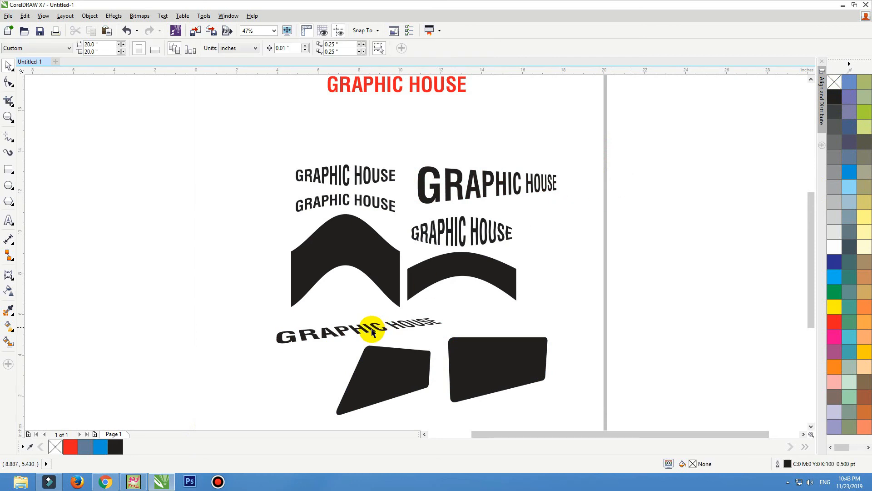
drag(394, 328, 399, 328)
drag(388, 366, 380, 367)
shift+click(502, 368)
key(e)
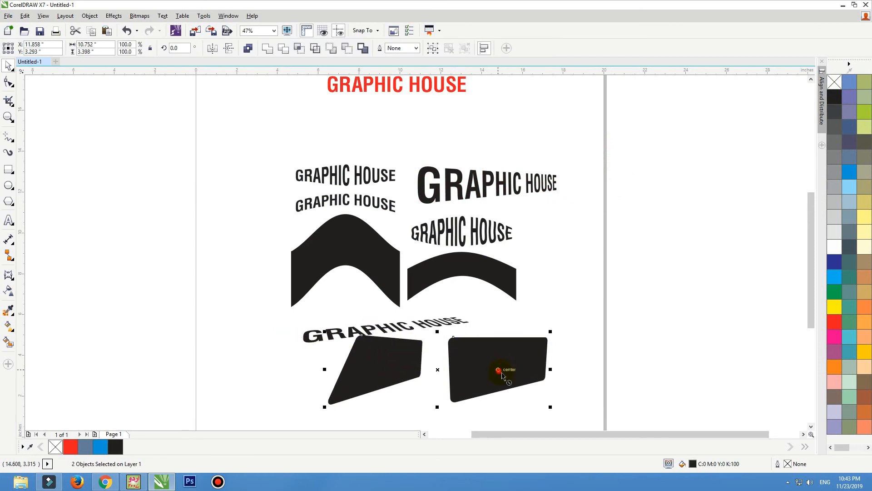
mouse_move(502, 371)
mouse_down()
mouse_move(522, 378)
mouse_move(508, 372)
mouse_up()
drag(489, 273, 513, 281)
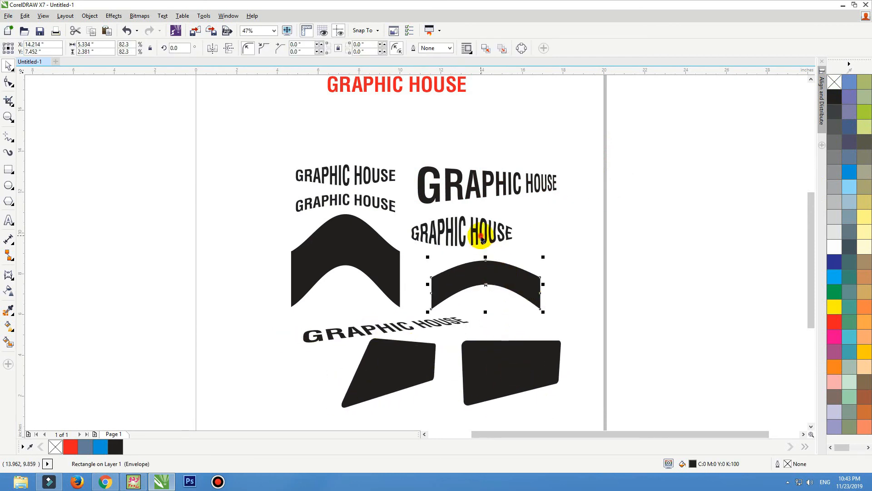
drag(482, 234, 497, 239)
drag(483, 205, 478, 191)
Select the top-left GRAPHIC HOUSE texts and arch shape, then zoom out and back in on the page
click(355, 177)
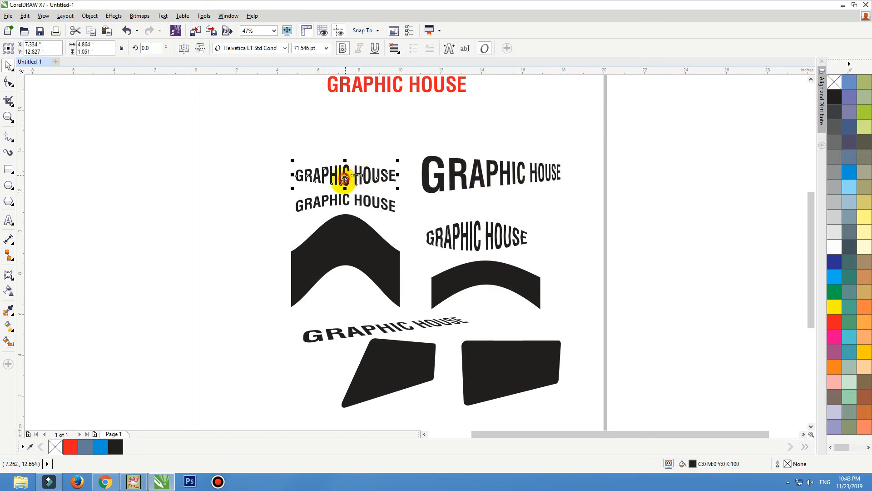
shift+click(351, 203)
click(326, 229)
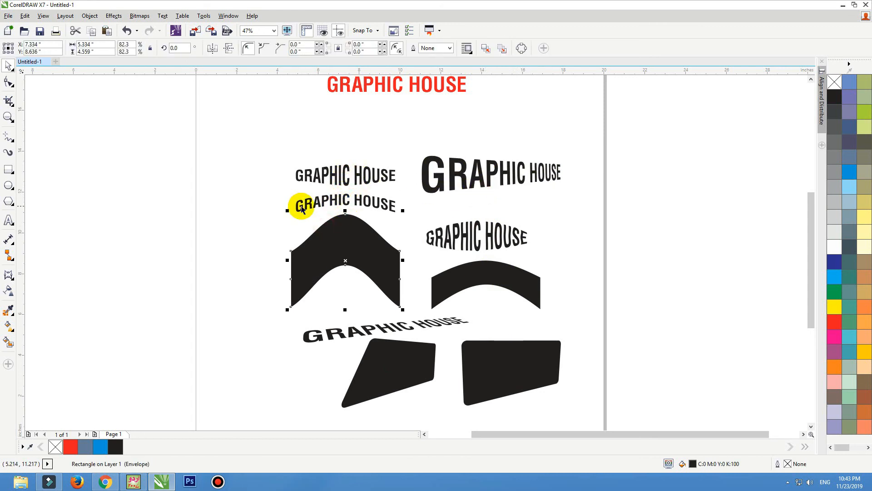
click(491, 151)
key(F3)
key(F2)
drag(526, 147, 320, 396)
Shift all the artwork left and nudge the perspective text slightly left
drag(443, 338, 425, 337)
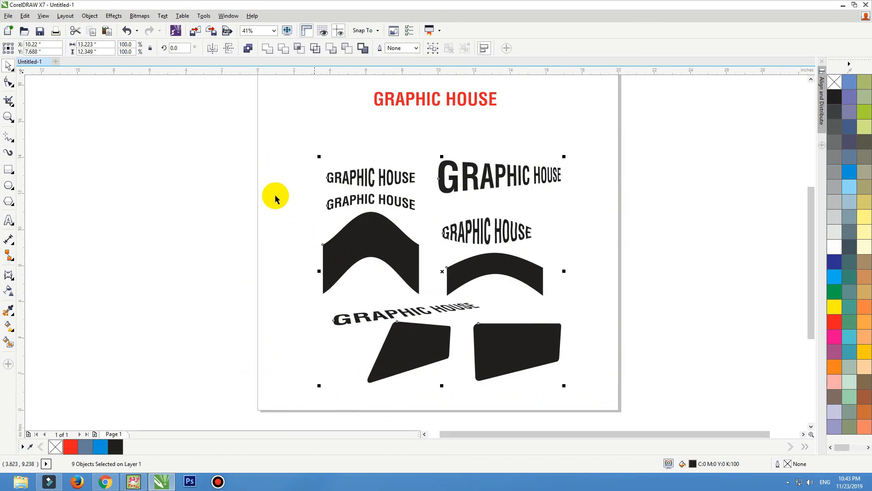
click(259, 146)
scroll(642, 437, up, 1)
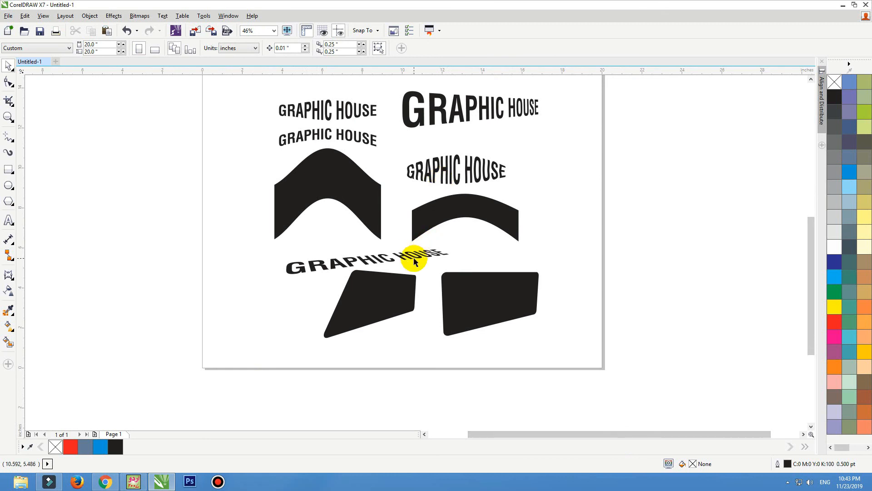
drag(413, 257, 409, 257)
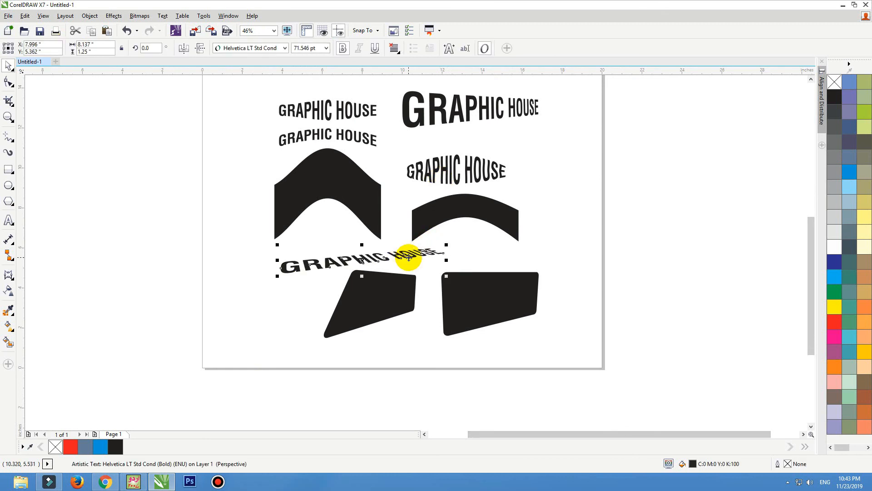